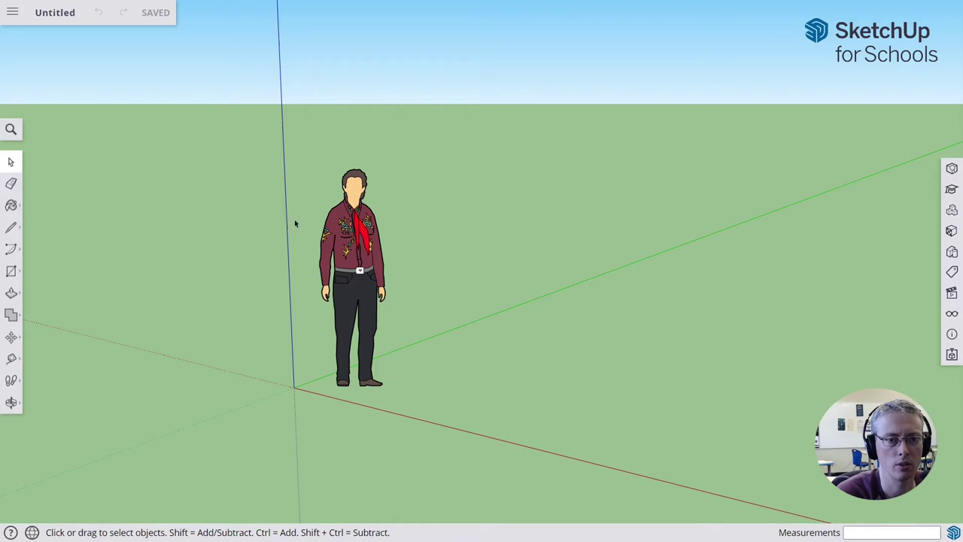
Select the default person figure and erase it with the context menu's trash icon.
left_click(335, 271)
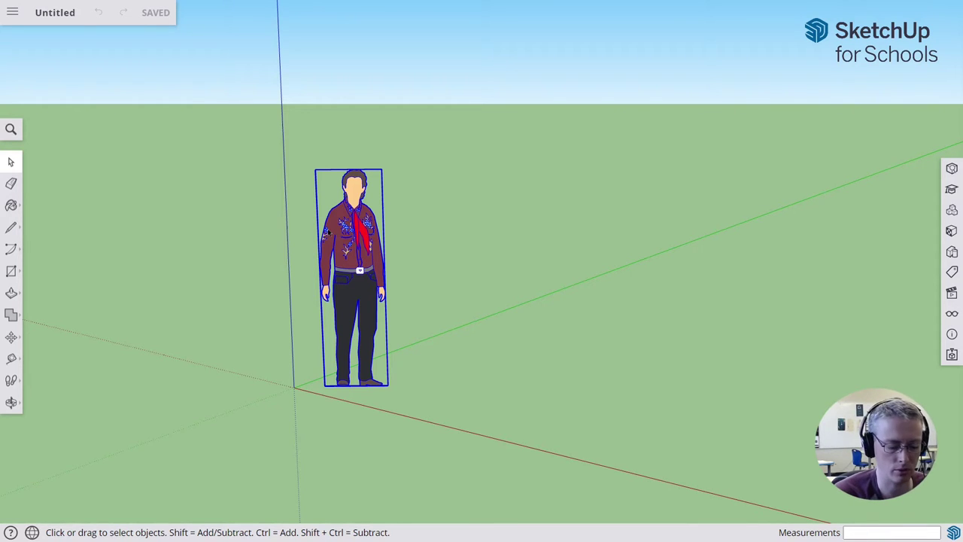
right_click(354, 226)
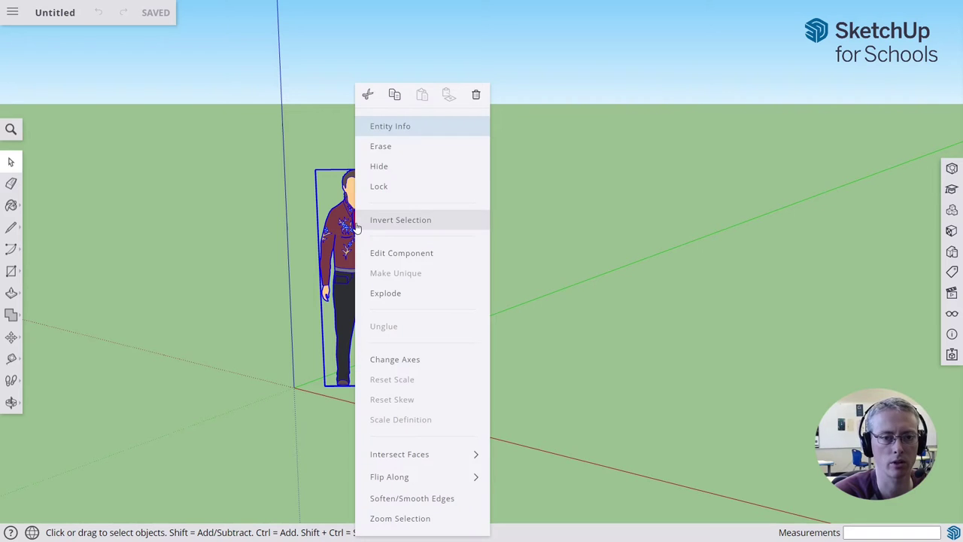
left_click(476, 97)
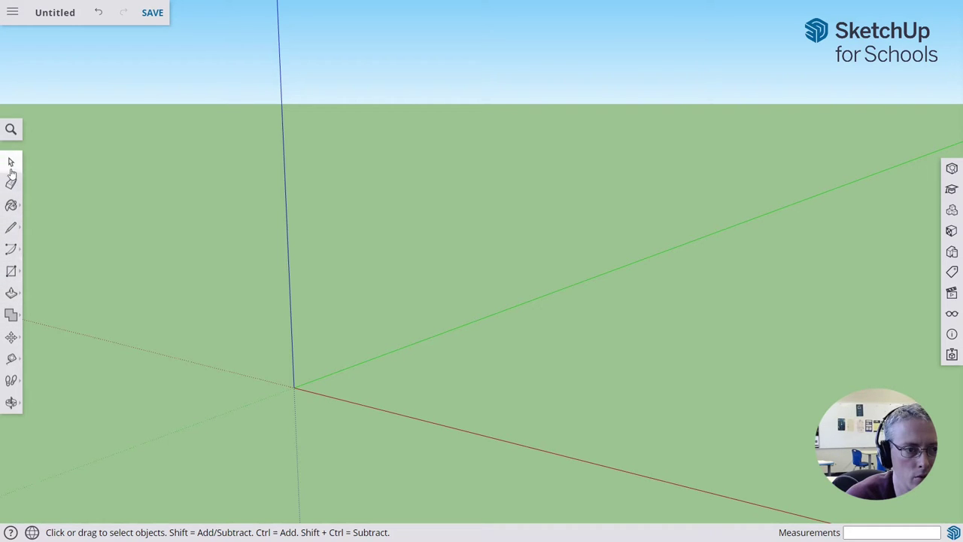
Pick the 3D Text tool from the Rectangle tool flyout.
left_click(11, 272)
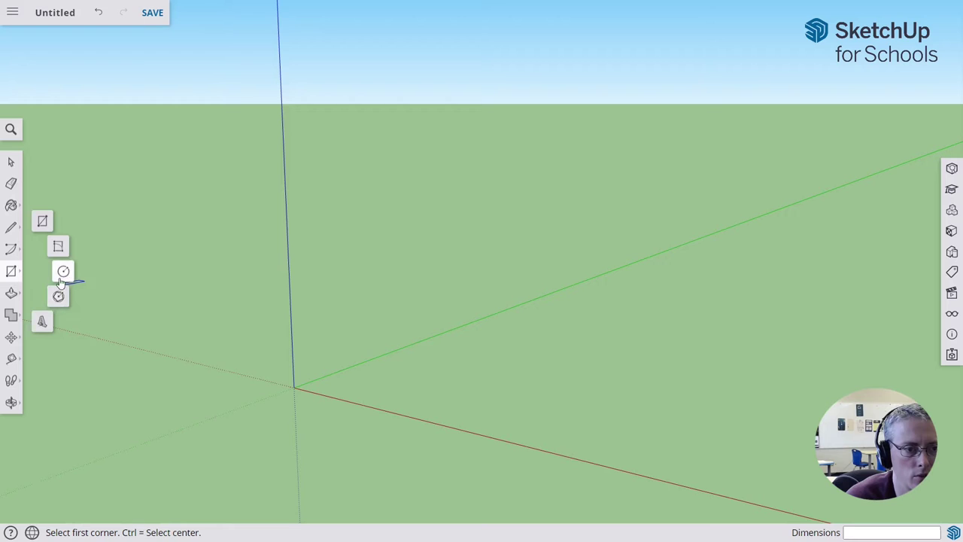
left_click(42, 324)
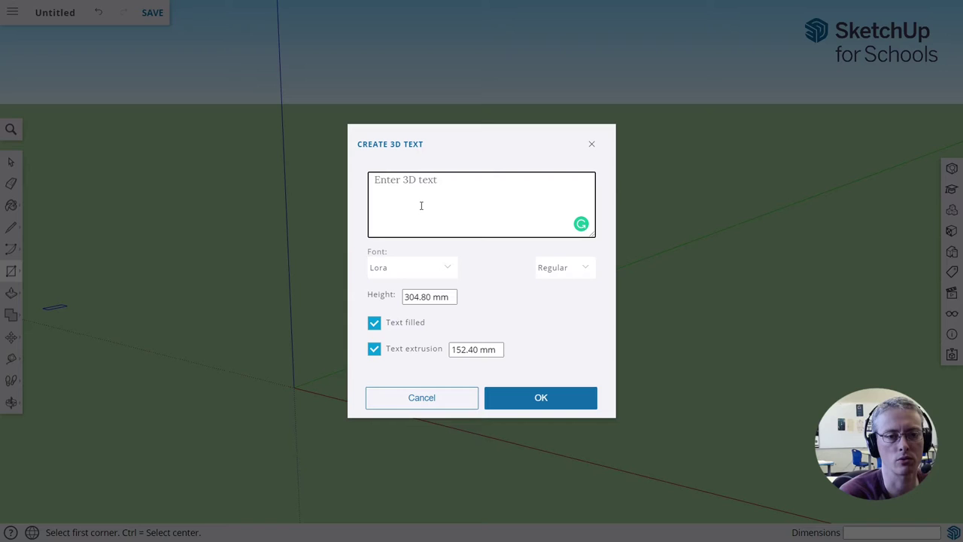
Create 3D text 'AVS' in Lora Bold, 30 mm high with a 10 mm extrusion.
type("AVS")
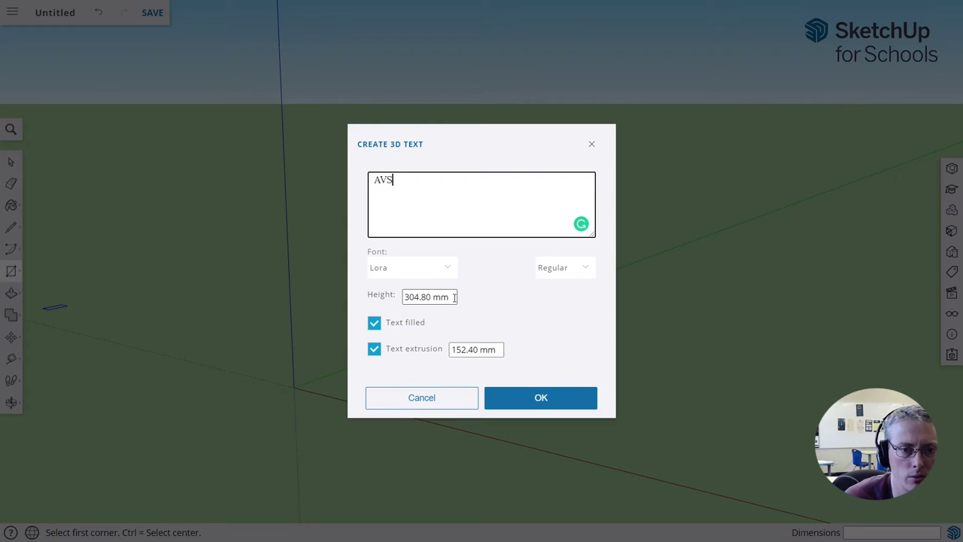
left_click_drag(454, 298, 382, 298)
type("30")
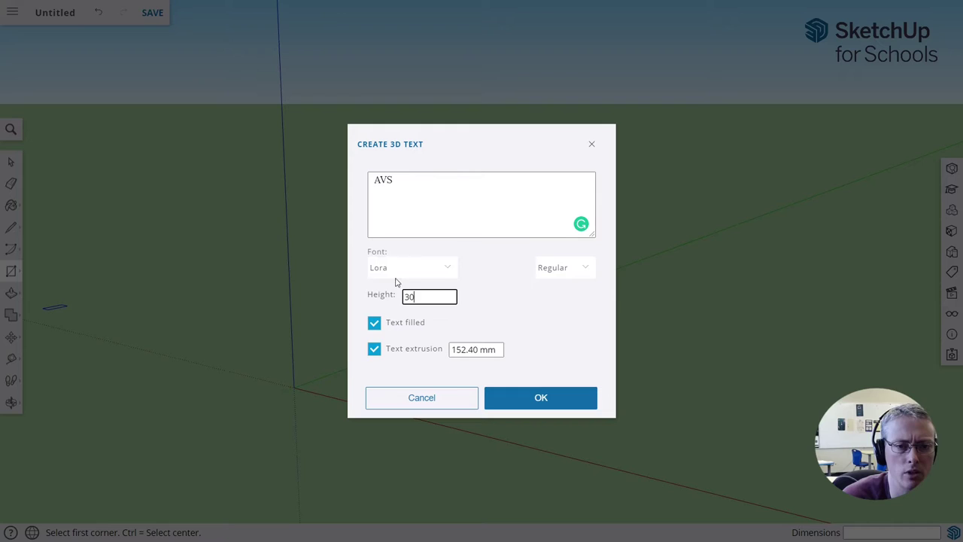
left_click(403, 269)
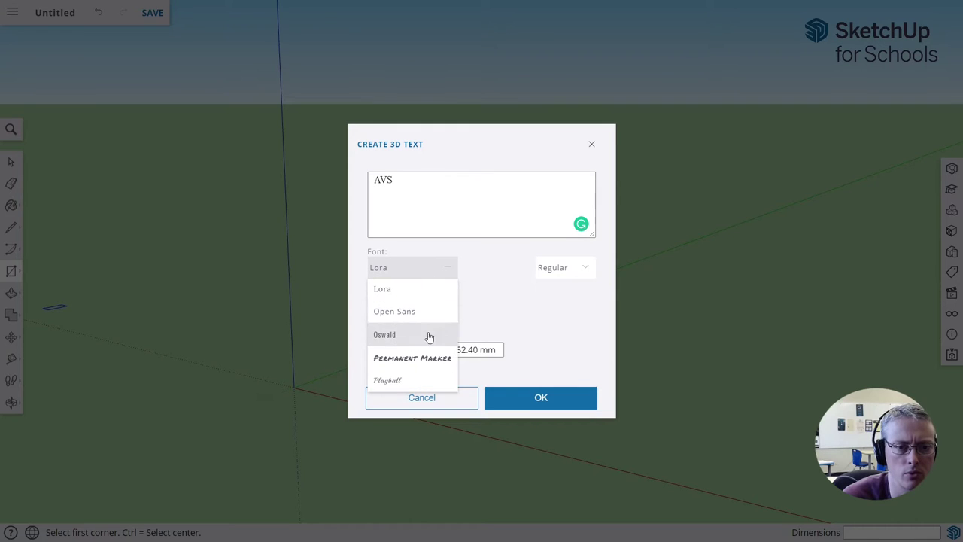
left_click(413, 290)
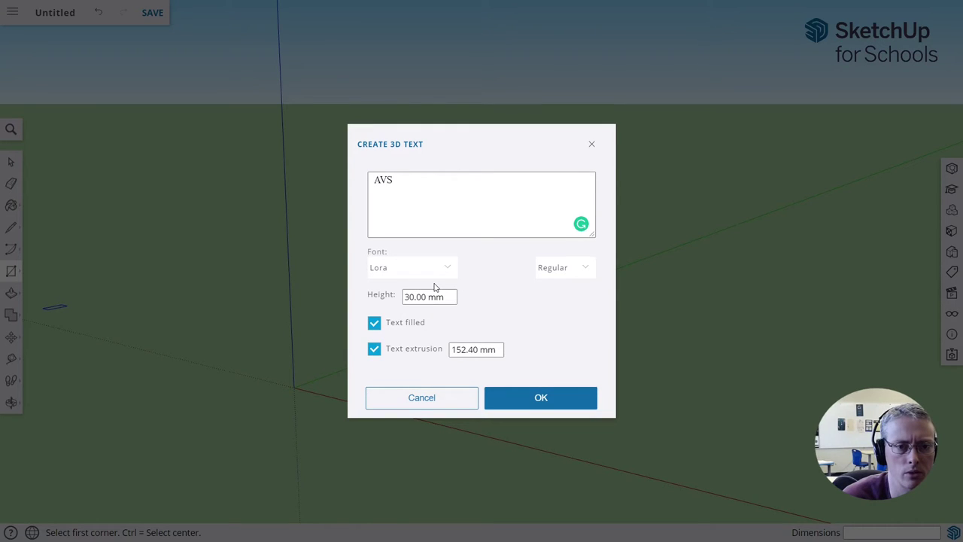
left_click(552, 269)
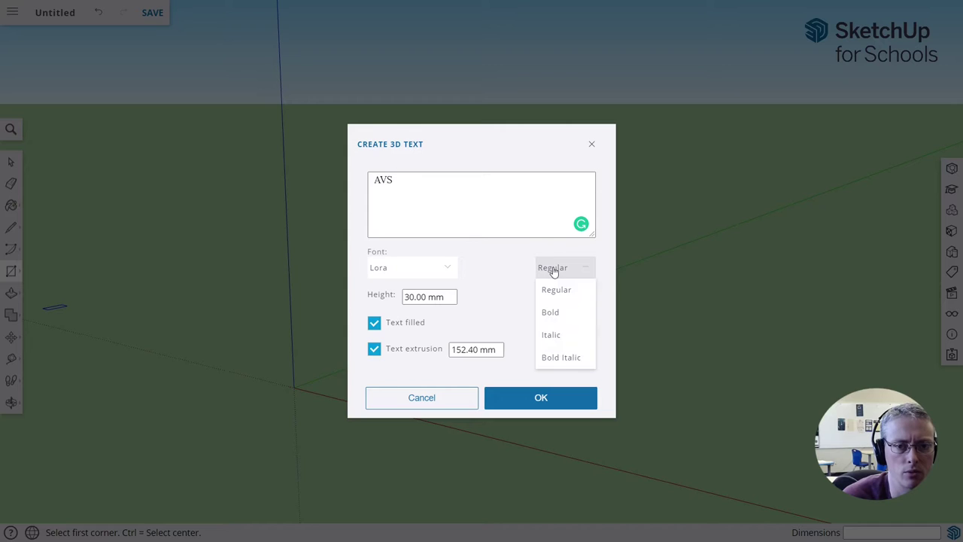
left_click(551, 315)
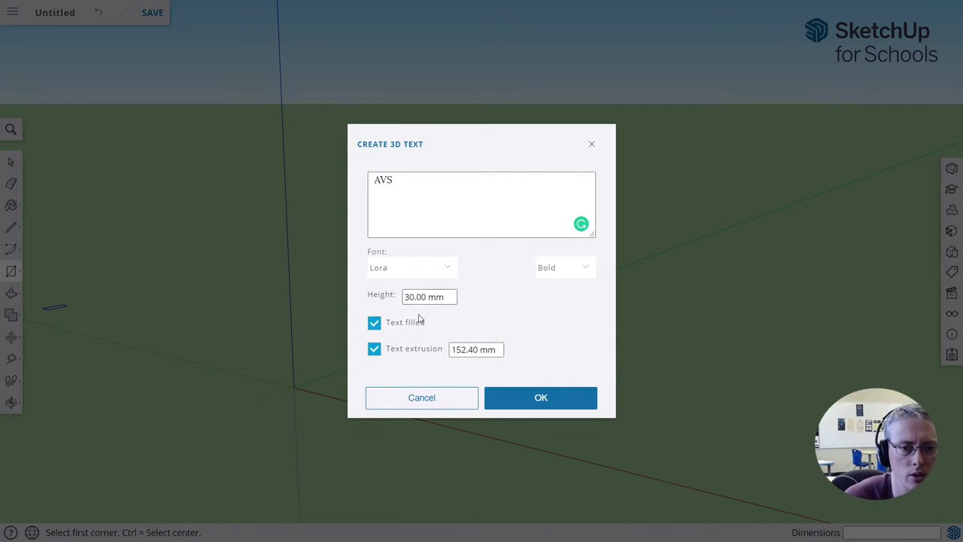
left_click_drag(501, 351, 433, 353)
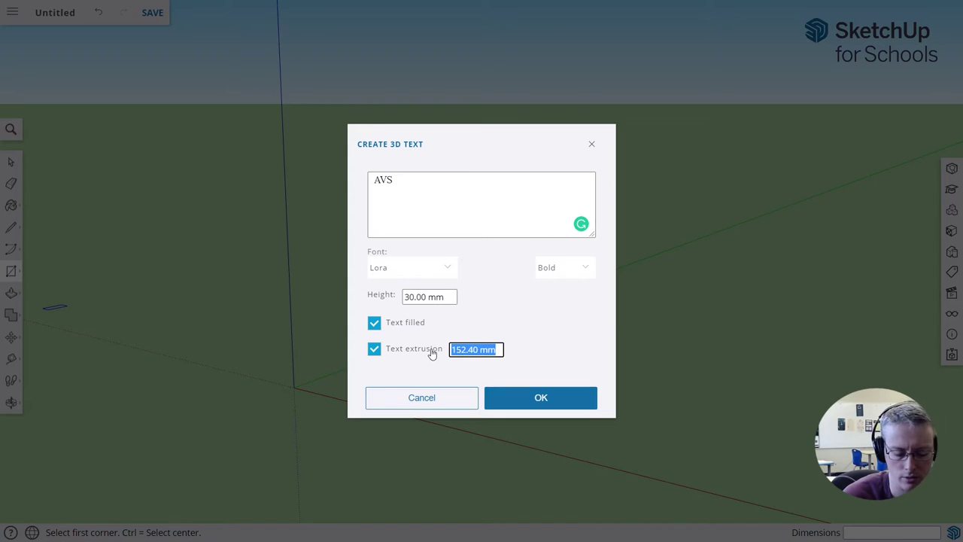
key("BackSpace")
type("10")
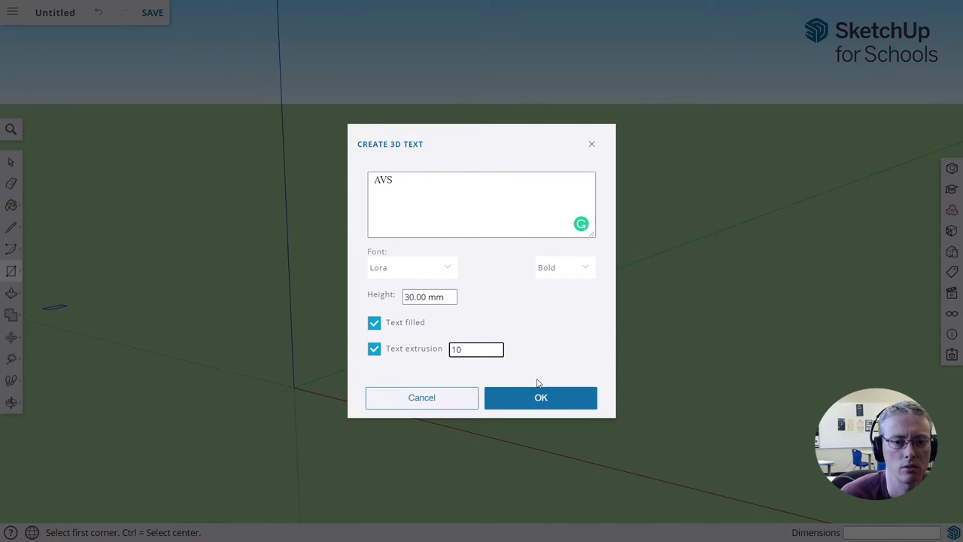
left_click(514, 378)
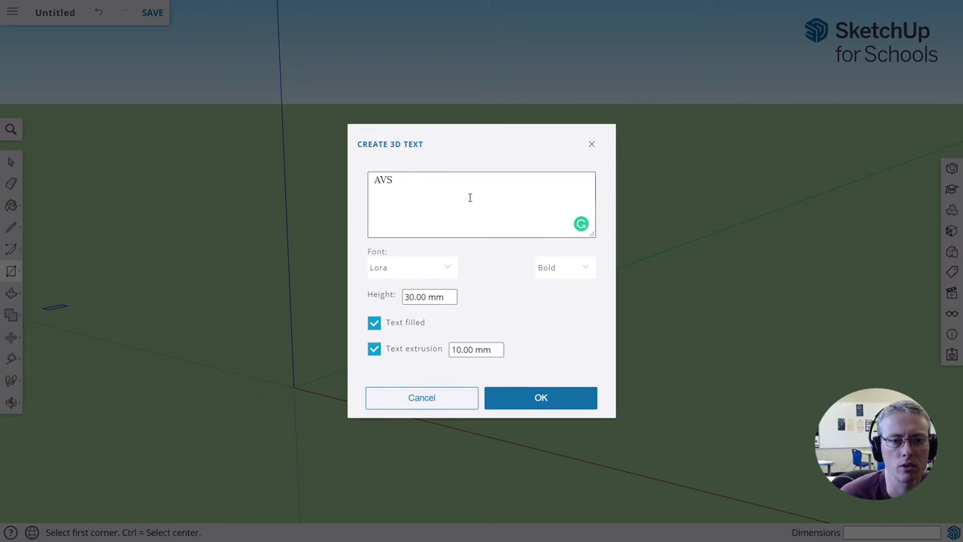
left_click(540, 399)
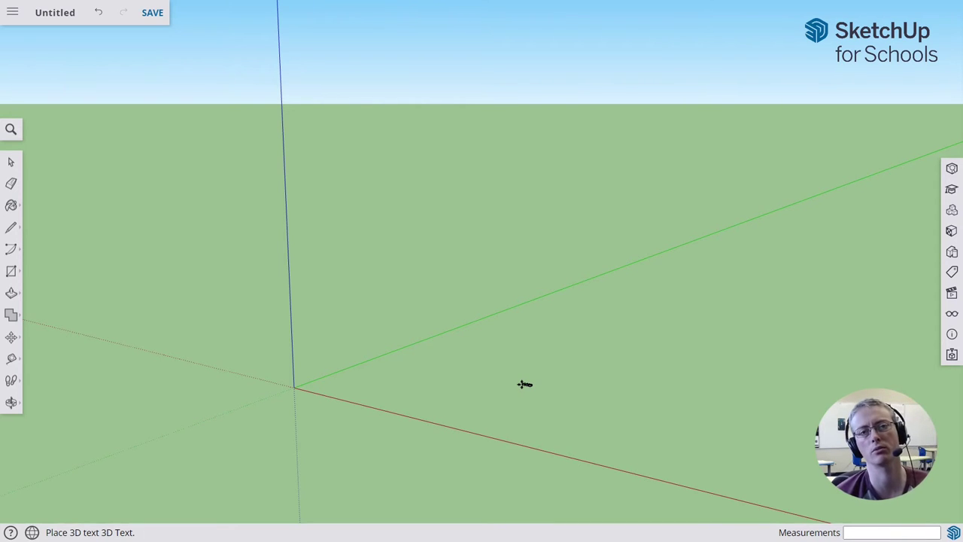
Place the AVS lettering on the ground at the model origin.
left_click(545, 387)
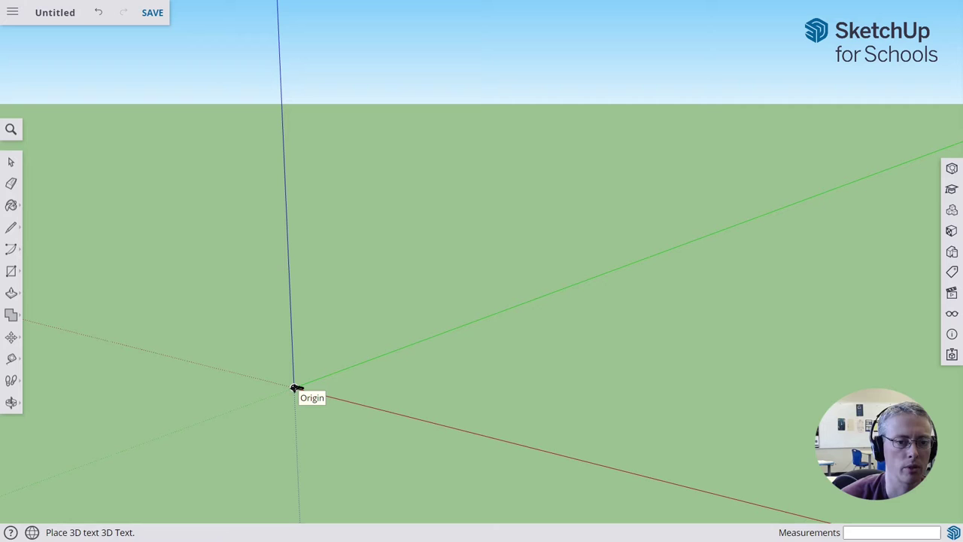
key("m")
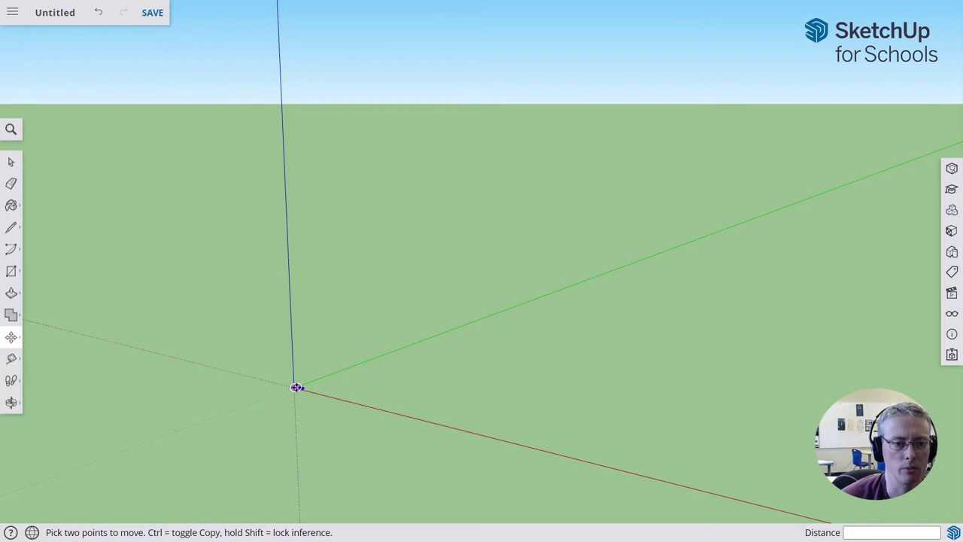
scroll(292, 388, "up", 6)
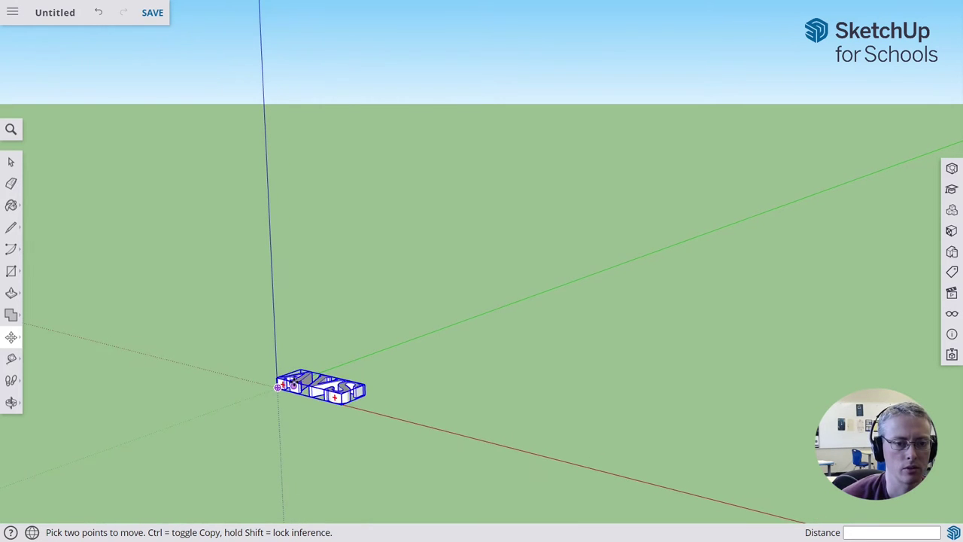
scroll(290, 384, "down", 5)
scroll(290, 384, "up", 5)
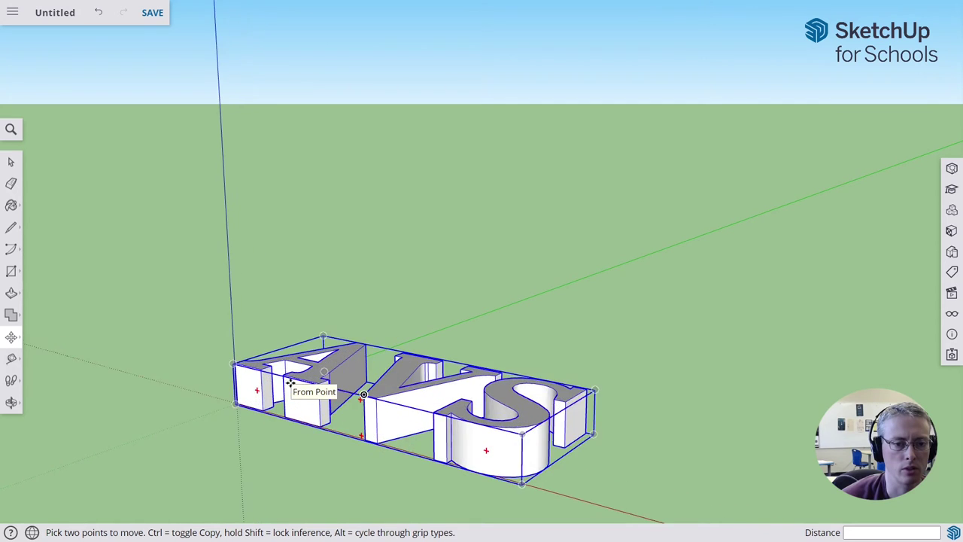
scroll(288, 383, "down", 3)
scroll(285, 382, "up", 4)
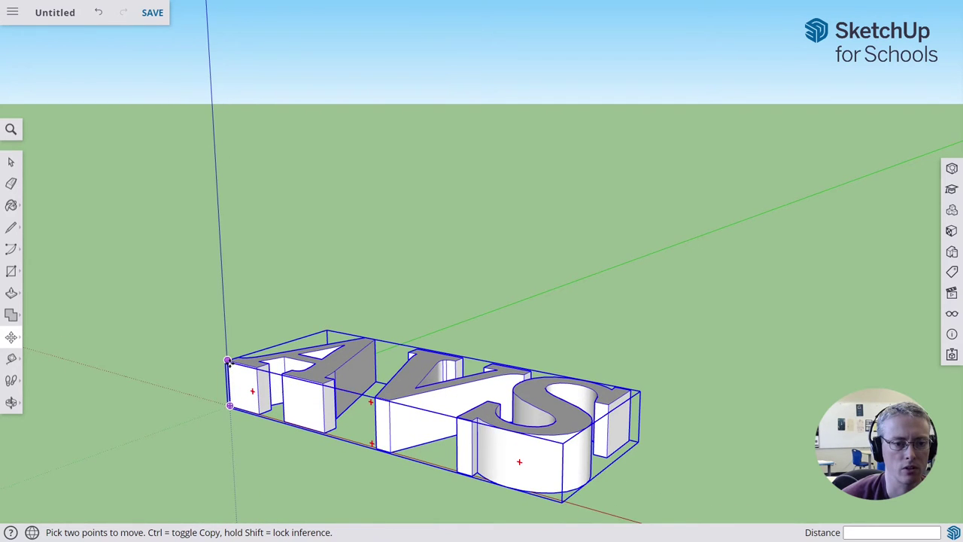
scroll(228, 362, "down", 3)
scroll(229, 361, "up", 4)
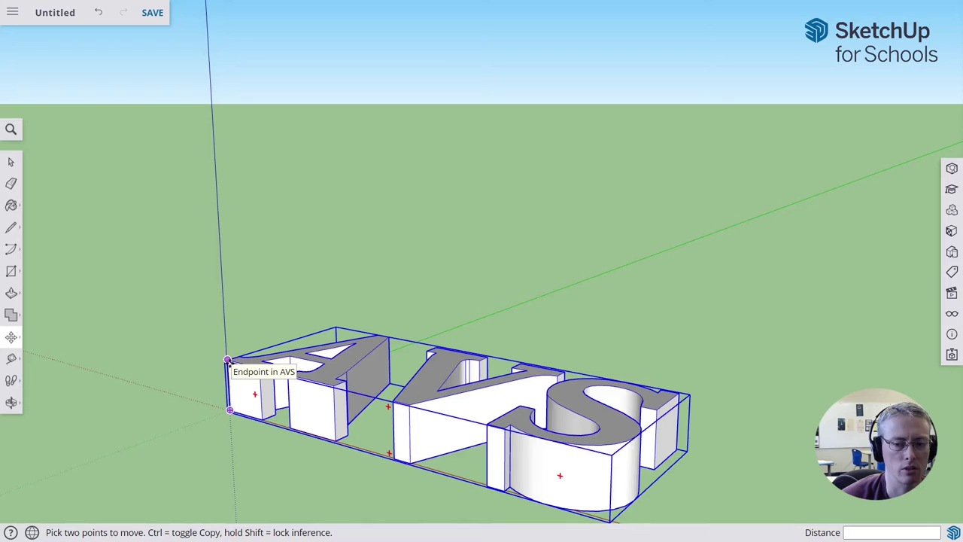
scroll(229, 360, "down", 1)
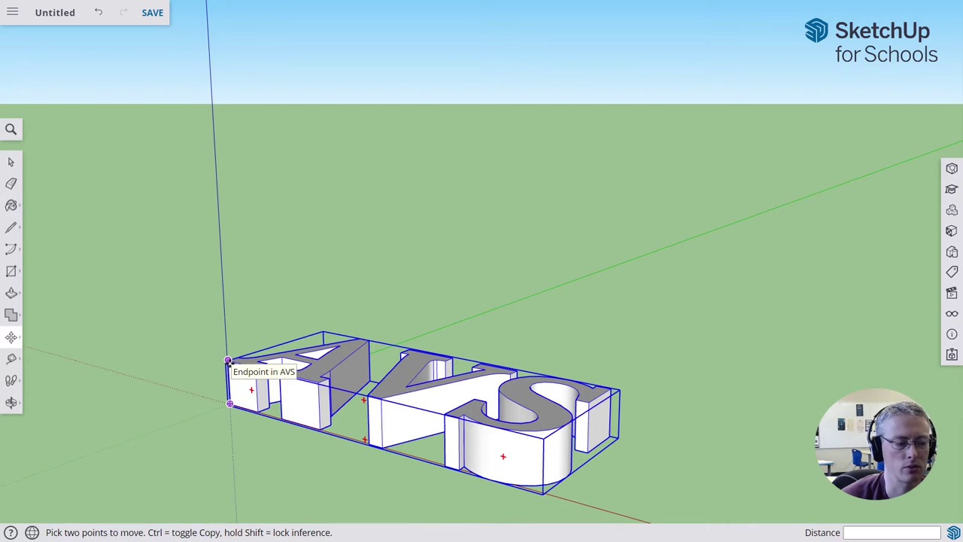
scroll(228, 360, "up", 3)
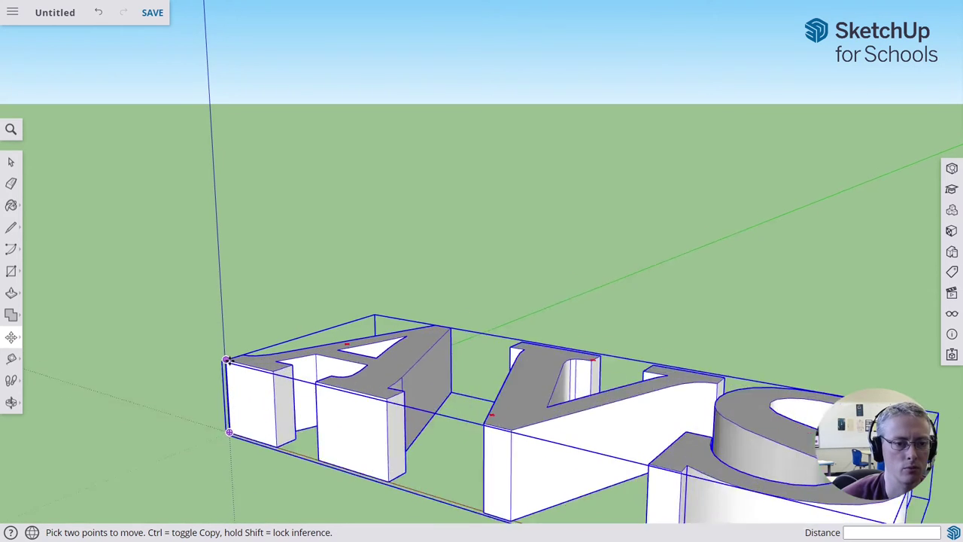
scroll(228, 360, "up", 2)
scroll(228, 360, "down", 4)
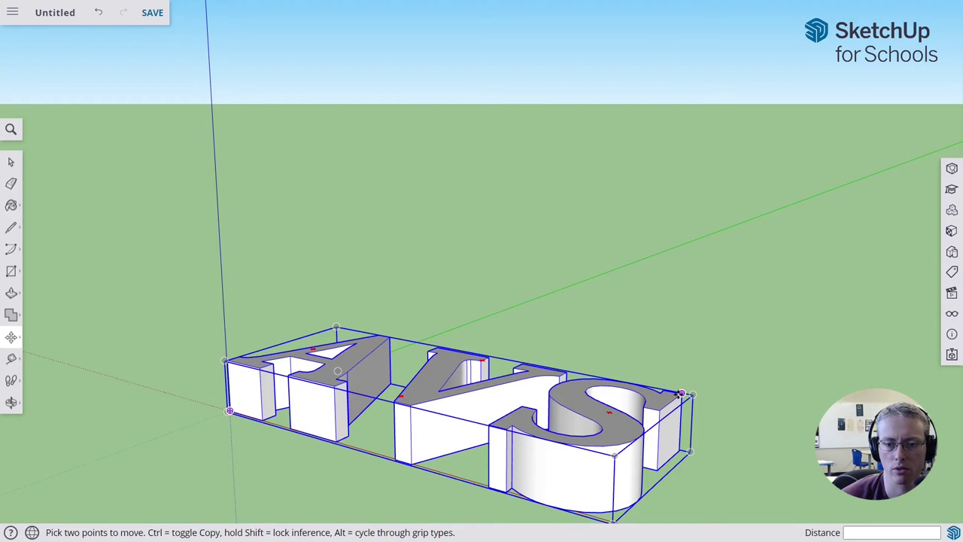
scroll(680, 393, "up", 5)
scroll(681, 395, "down", 5)
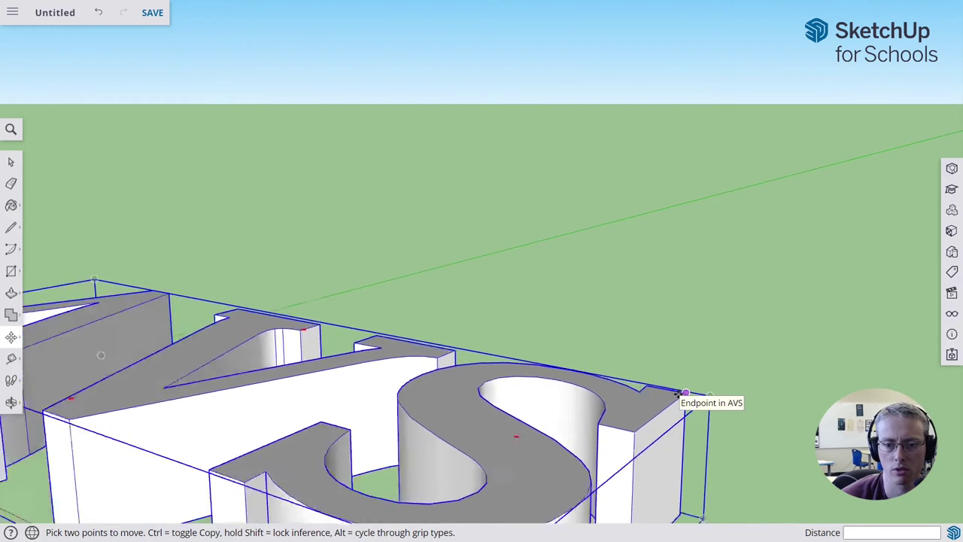
scroll(681, 393, "down", 3)
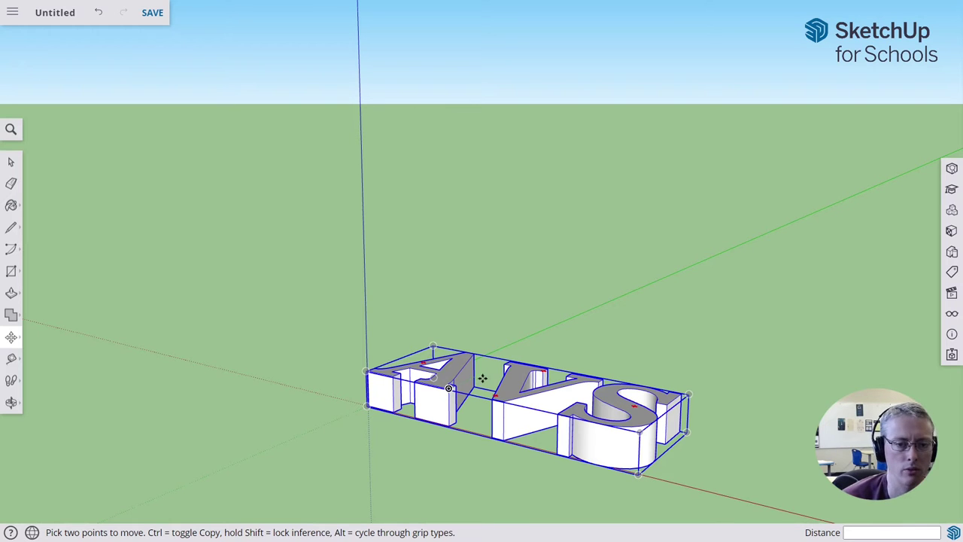
Orbit and zoom until the AVS letters are seen from a low, nearly front-on angle.
key("o")
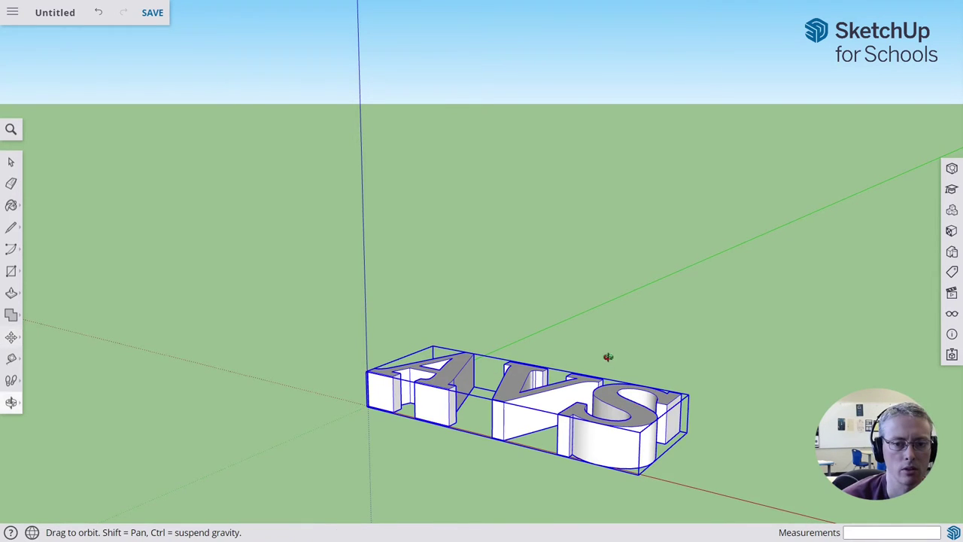
left_click_drag(608, 358, 592, 399)
key("m")
key("o")
key("m")
scroll(599, 408, "up", 6)
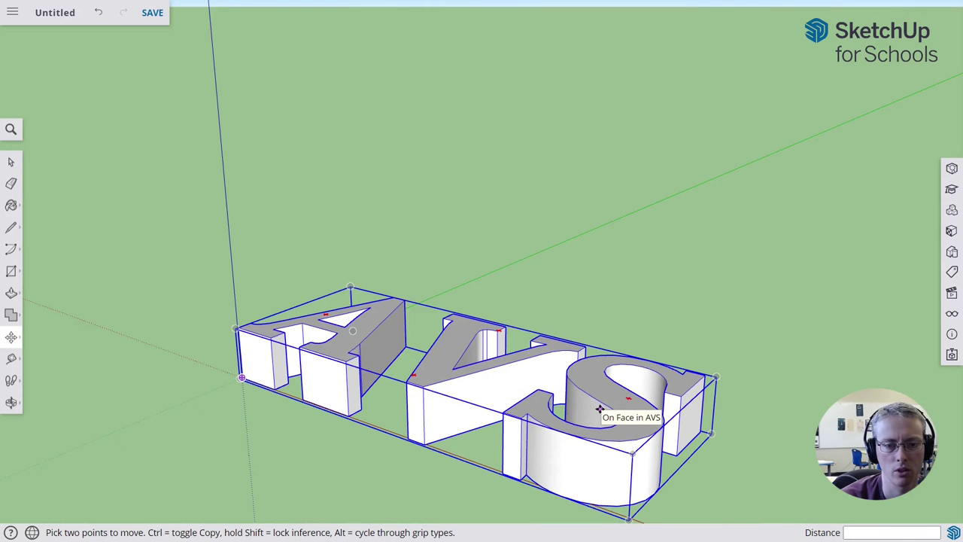
scroll(599, 409, "down", 4)
key("o")
left_click_drag(591, 408, 520, 460)
key("m")
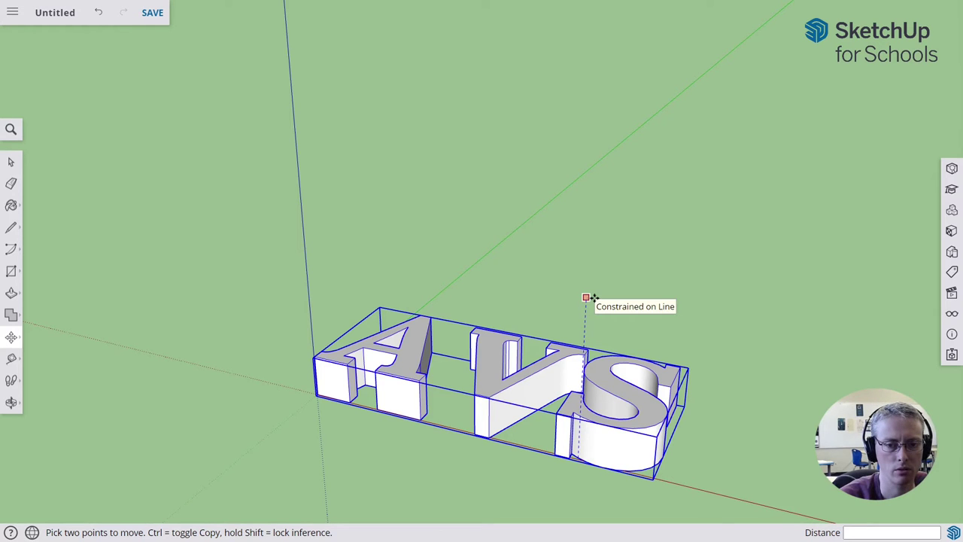
mouse_move(591, 297)
middle_mouse_down()
mouse_move(537, 308)
mouse_move(366, 301)
mouse_move(679, 301)
mouse_move(494, 296)
middle_mouse_up()
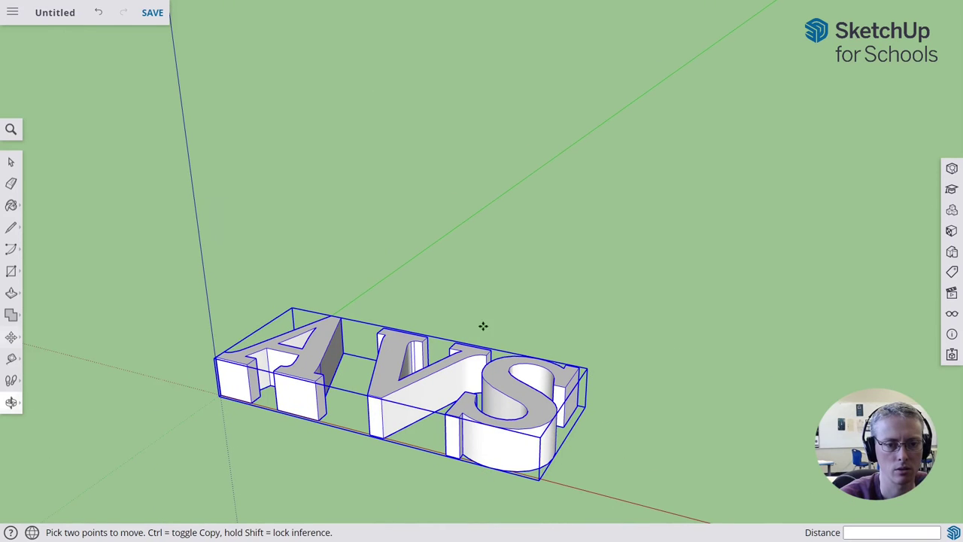
middle_click_drag(625, 456, 395, 382)
key("m")
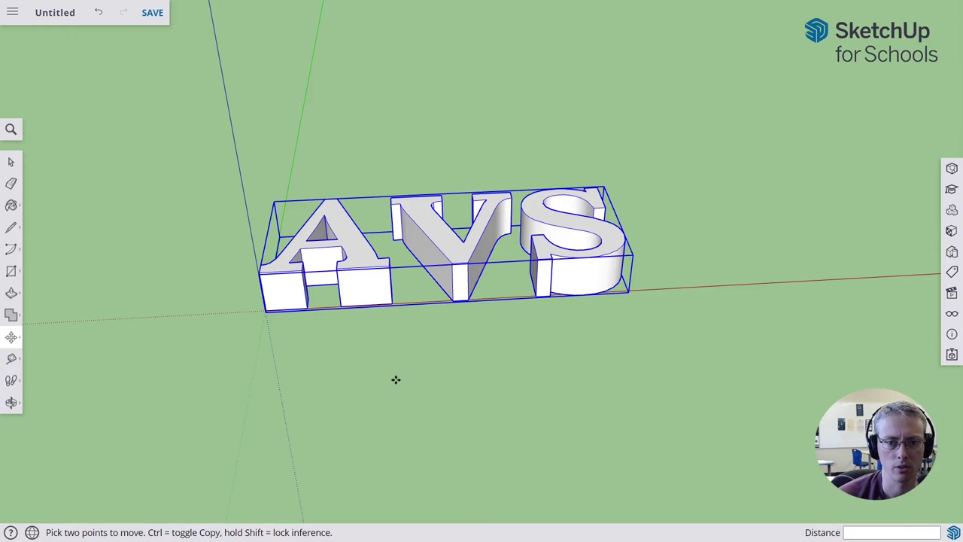
Select the AVS text group, enter and exit its edit context, then reselect it.
key("o")
left_click_drag(683, 334, 638, 393)
key("m")
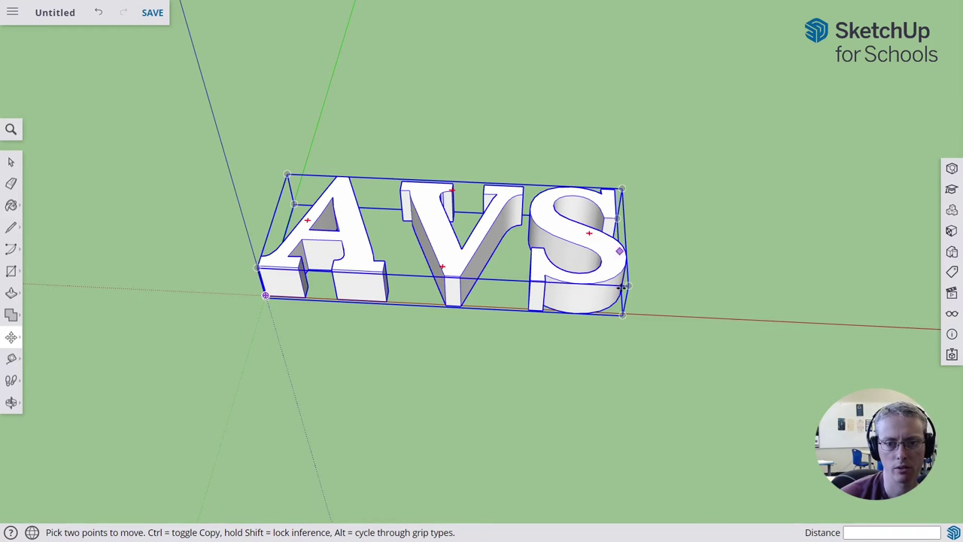
left_click(12, 161)
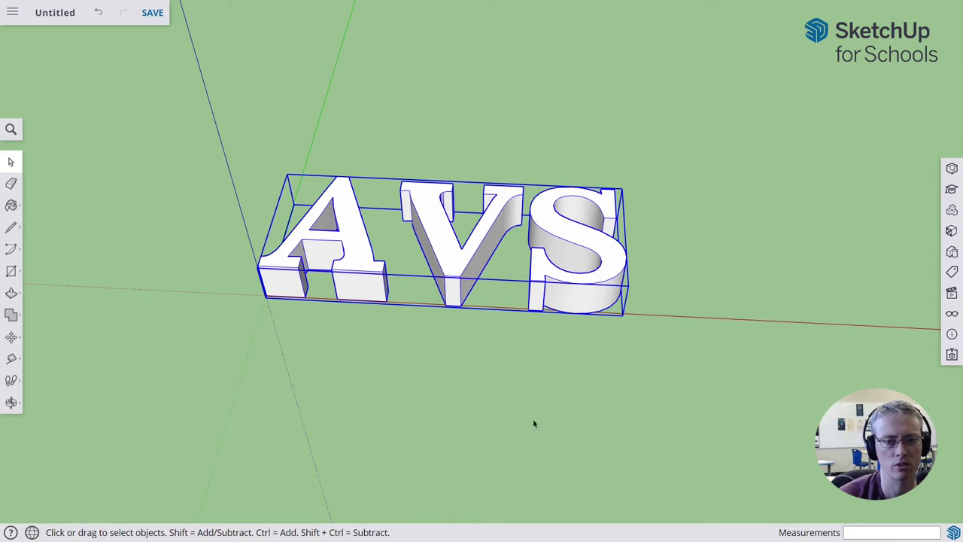
left_click(304, 409)
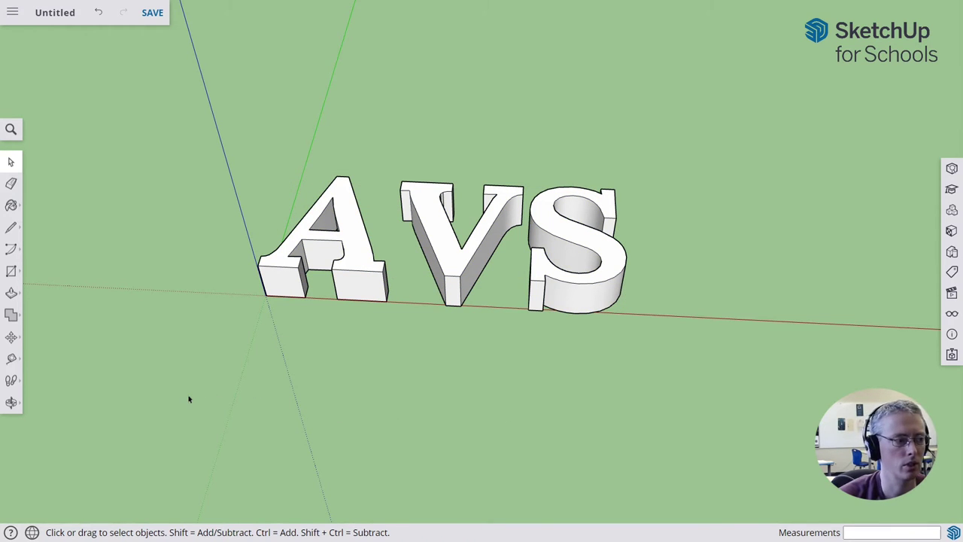
left_click(457, 281)
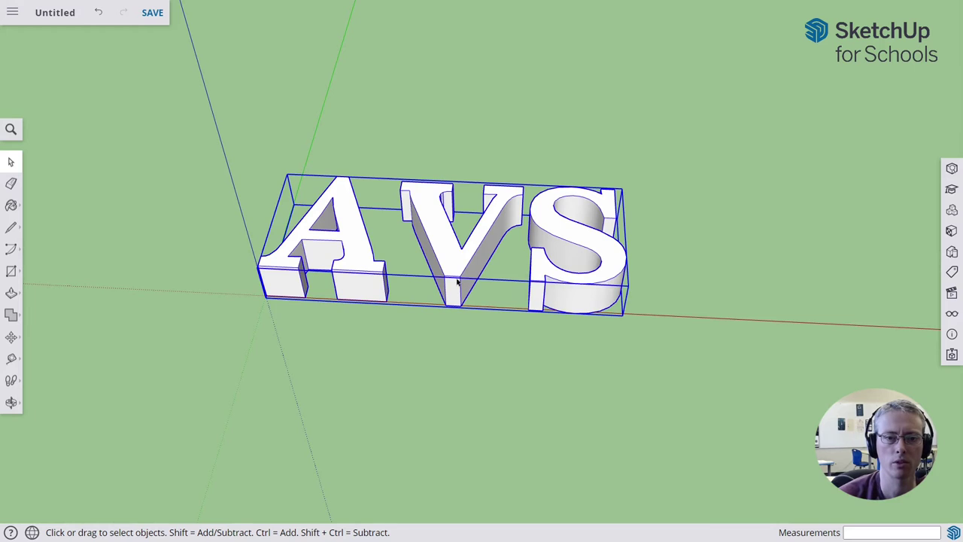
double_click(362, 258)
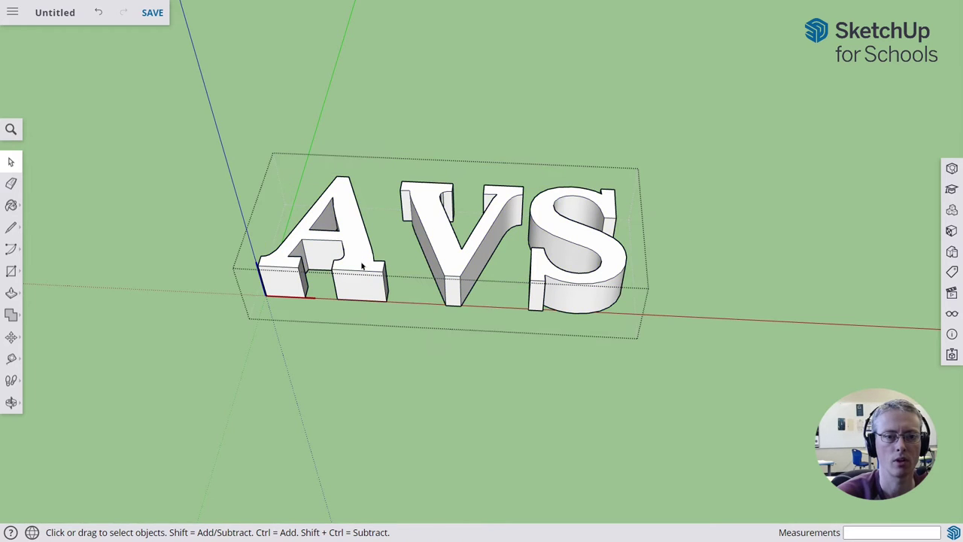
left_click(720, 251)
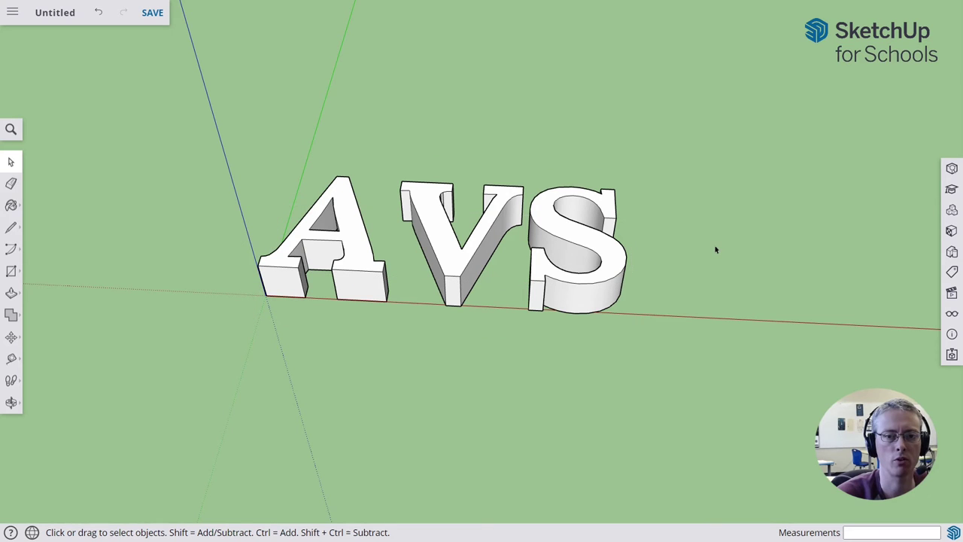
left_click(619, 263)
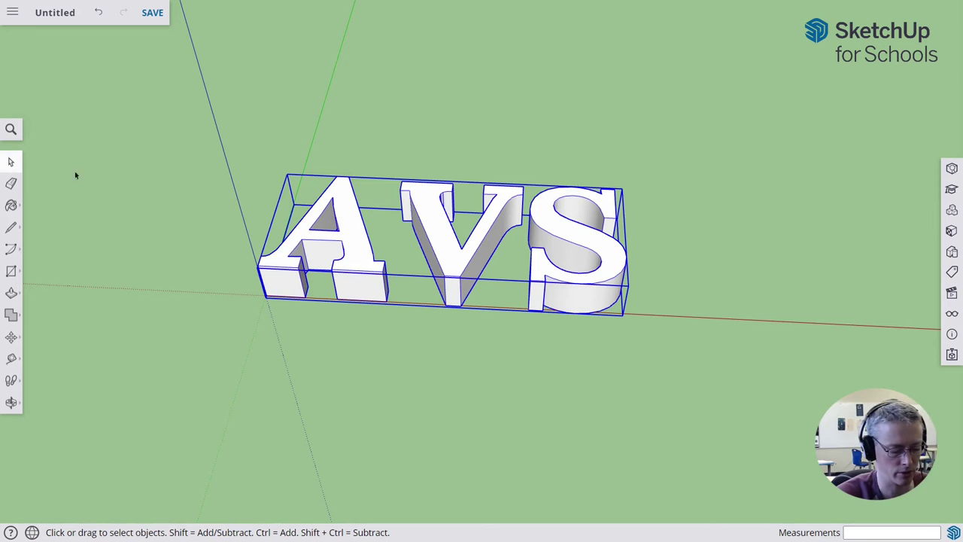
Explode the AVS component, deselect, then select the front face of the A.
right_click(350, 239)
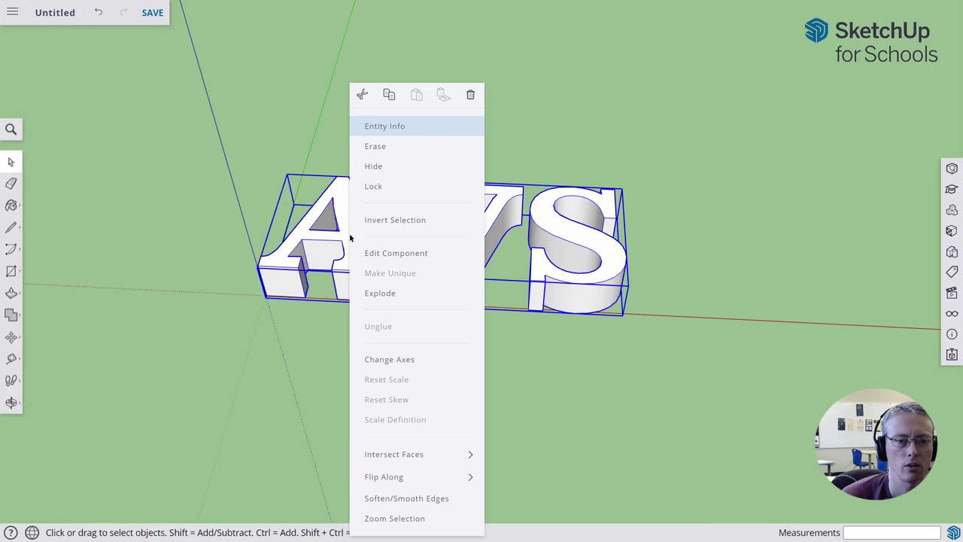
left_click(379, 293)
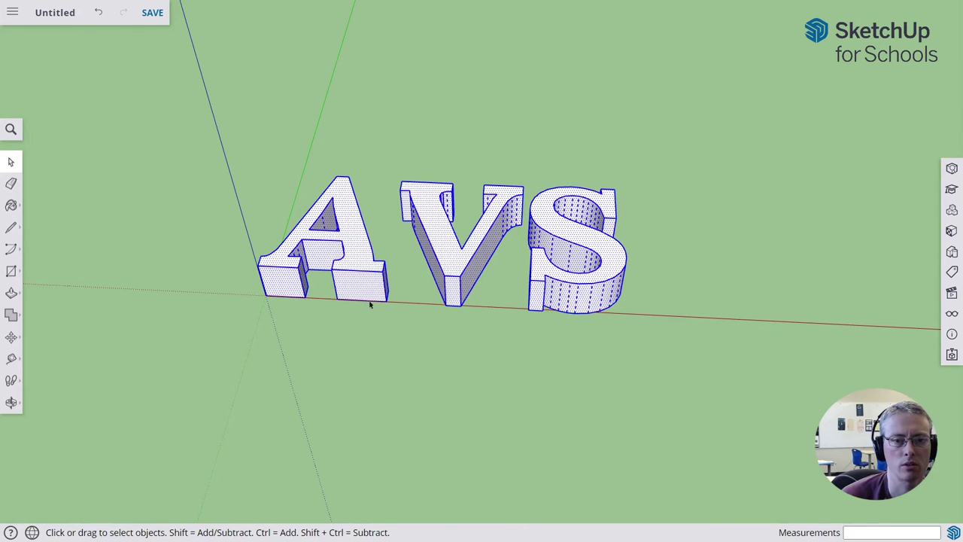
left_click(335, 341)
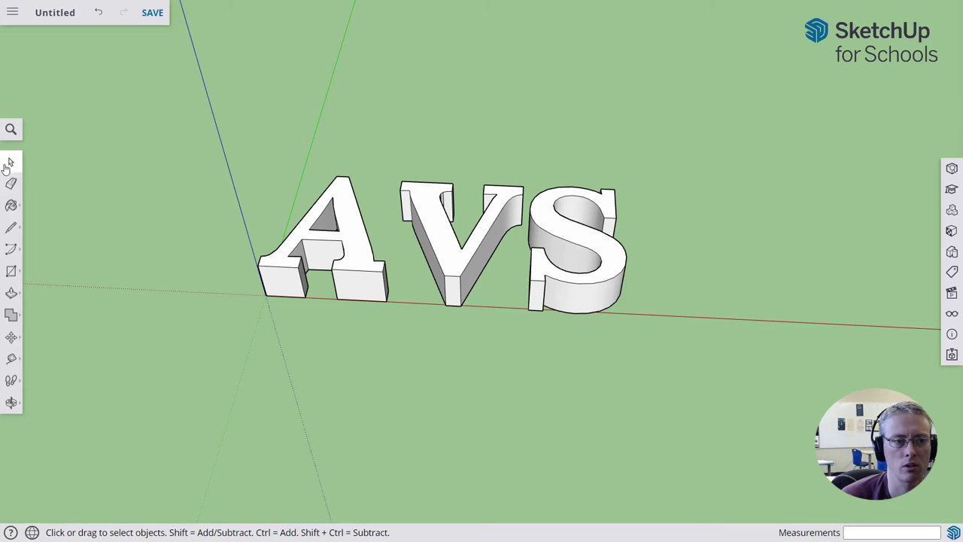
left_click(348, 247)
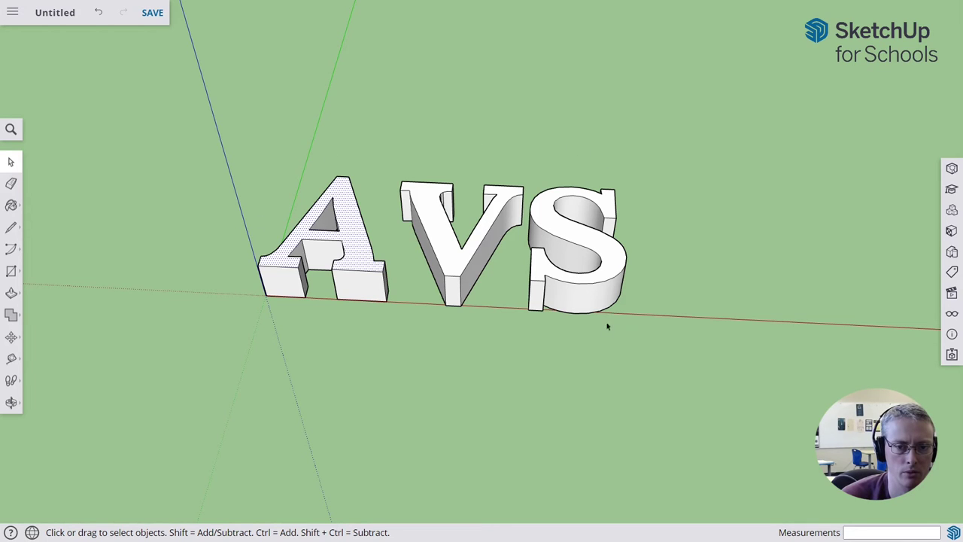
Turn the A and V letters into separate components.
triple_click(350, 239)
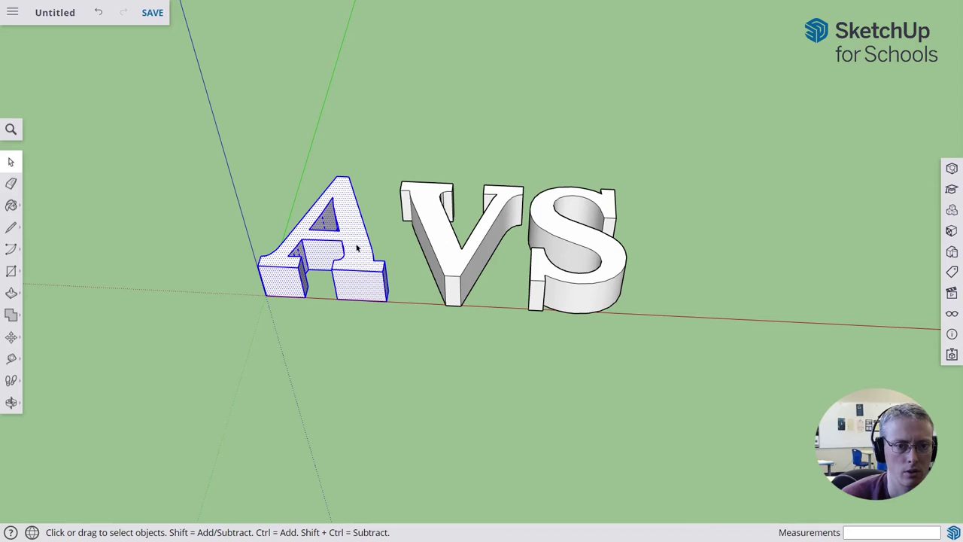
right_click(354, 239)
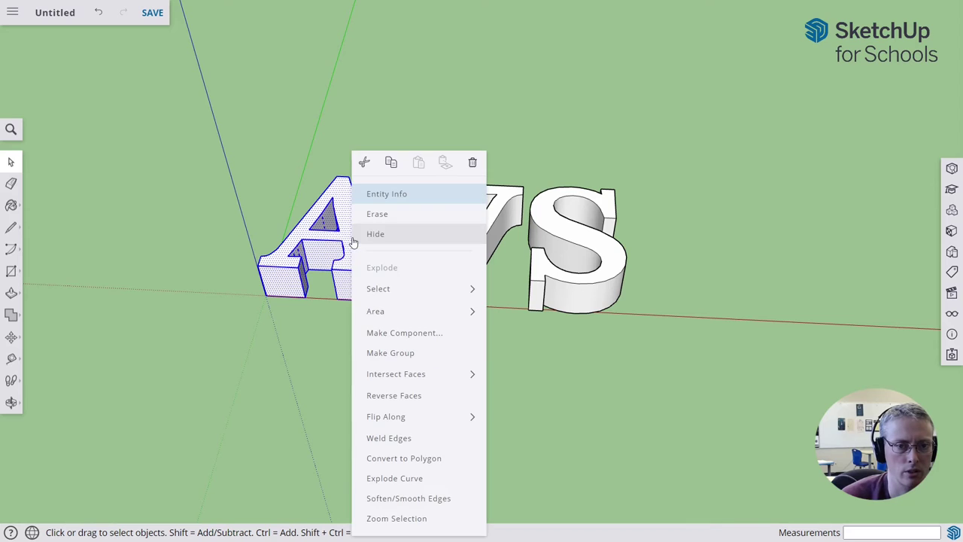
left_click(373, 336)
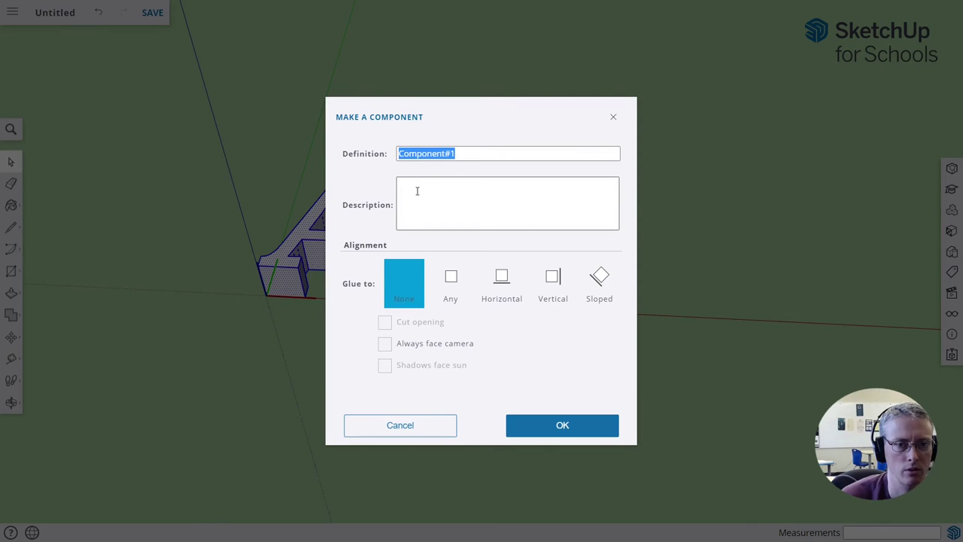
left_click(562, 426)
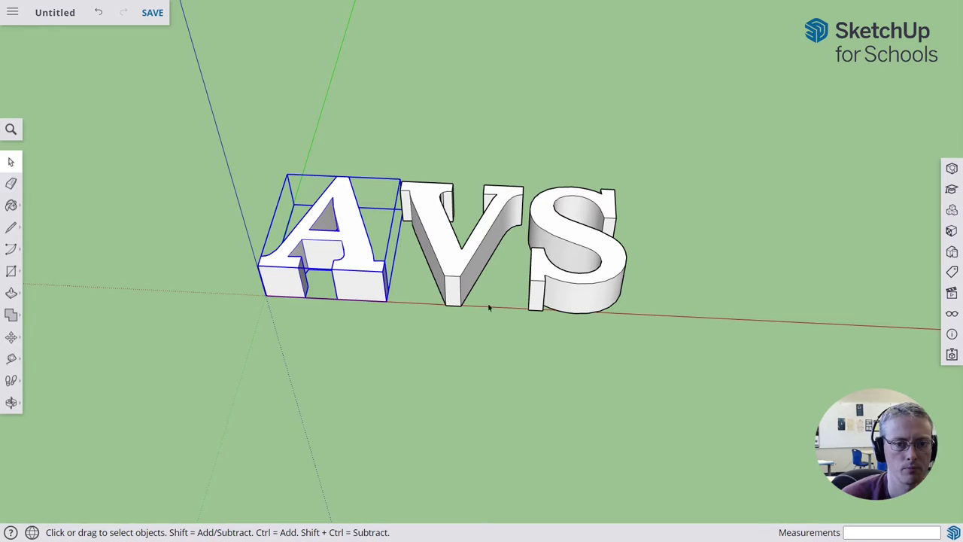
left_click(461, 262)
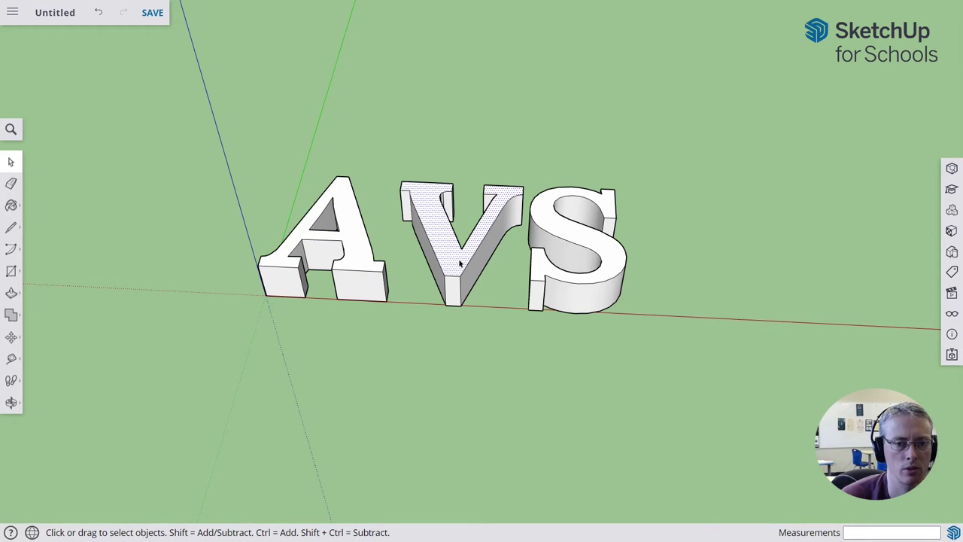
triple_click(461, 262)
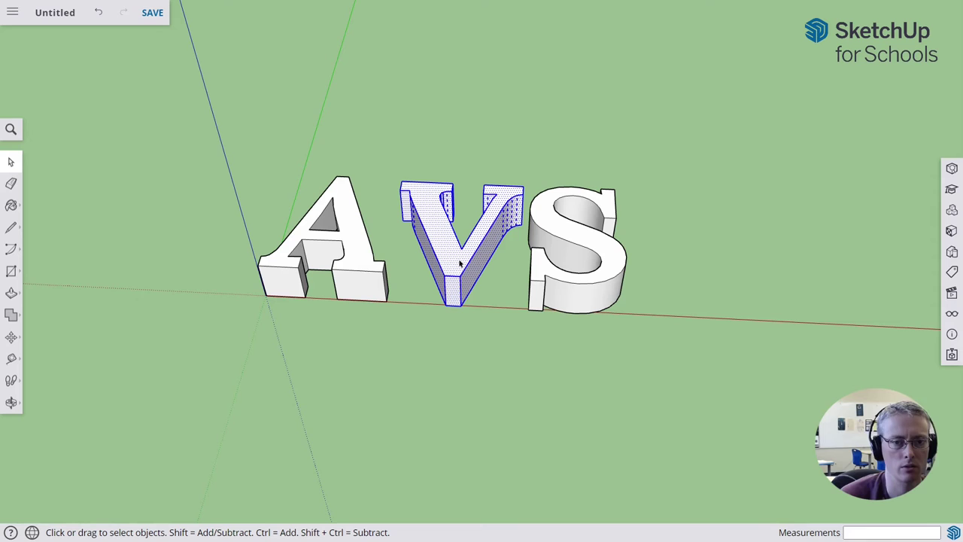
key("g")
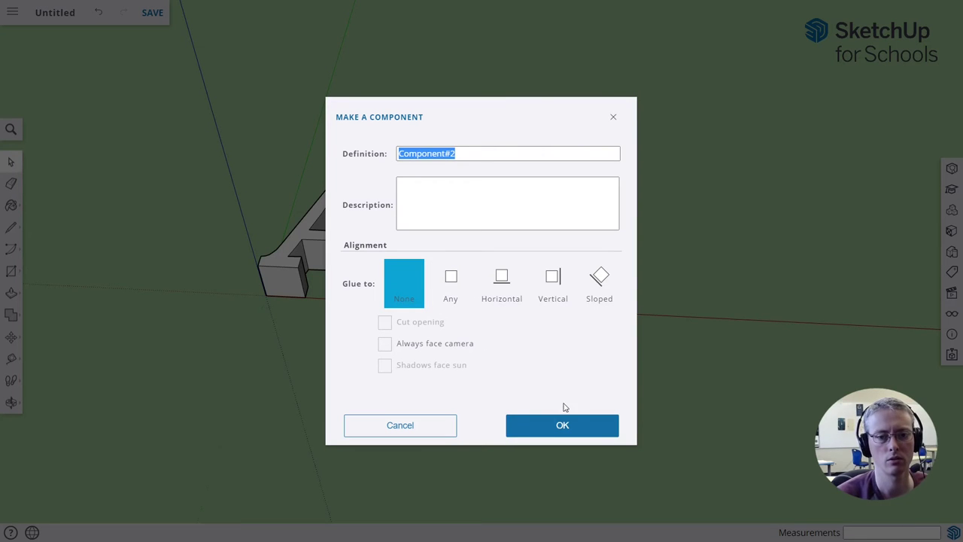
left_click(564, 425)
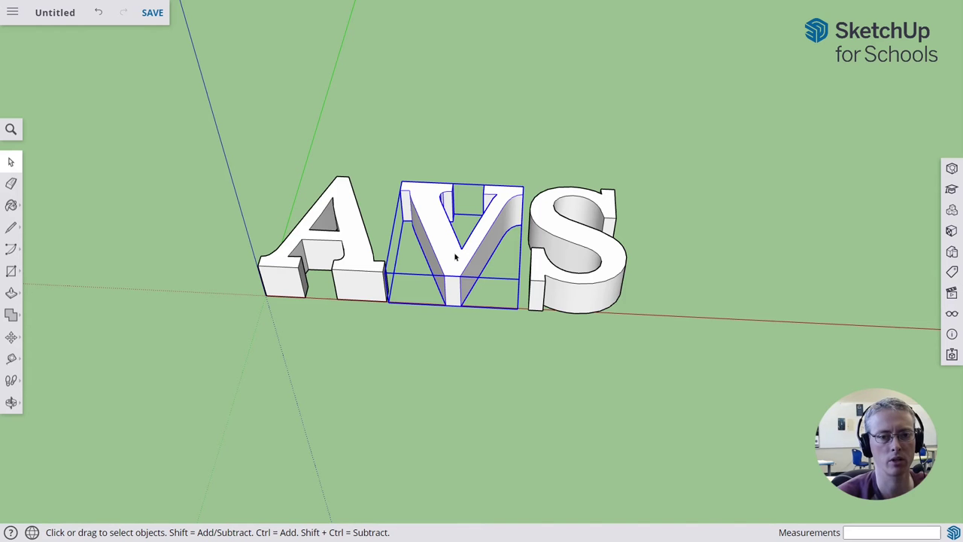
Make the S a component too, then click the V and S to check.
triple_click(596, 248)
right_click(595, 247)
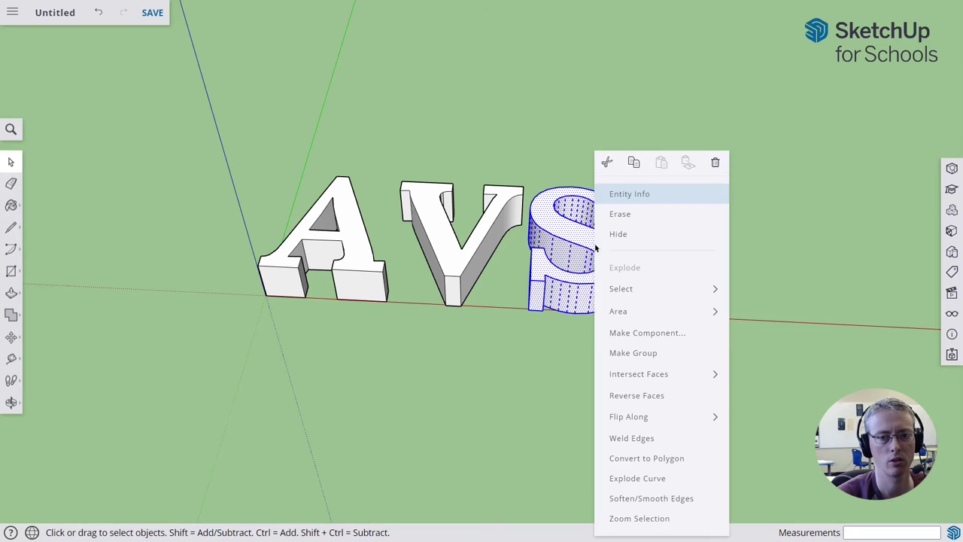
left_click(647, 333)
left_click(574, 421)
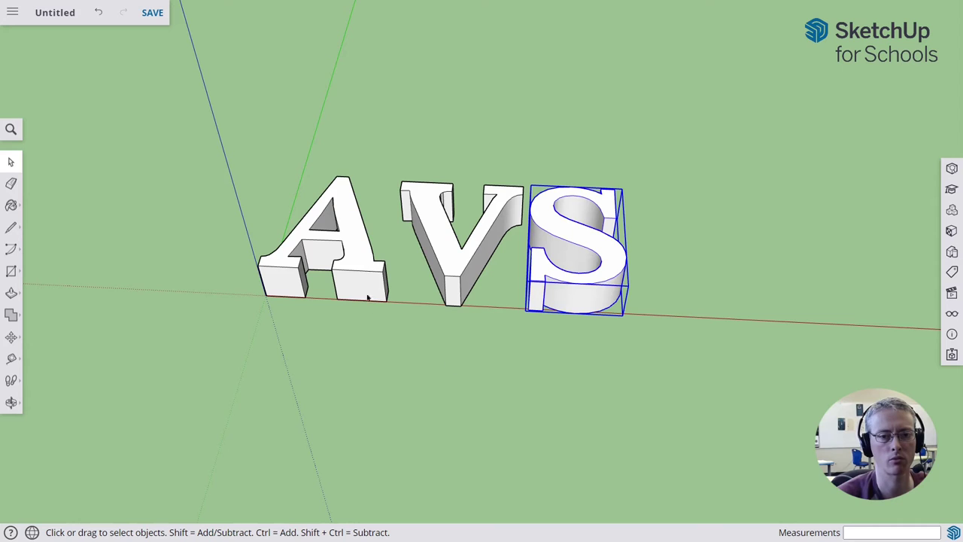
left_click(358, 276)
left_click(455, 256)
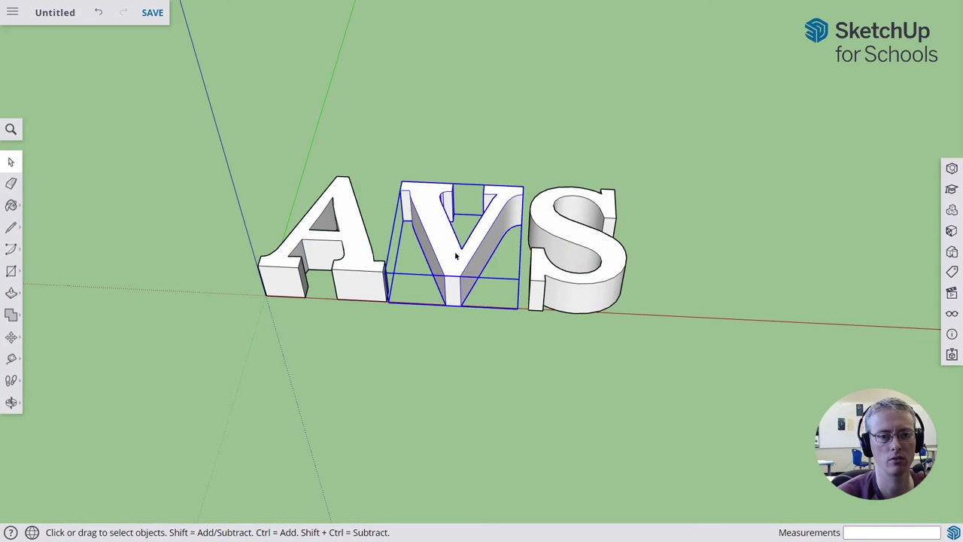
left_click(564, 238)
left_click(504, 376)
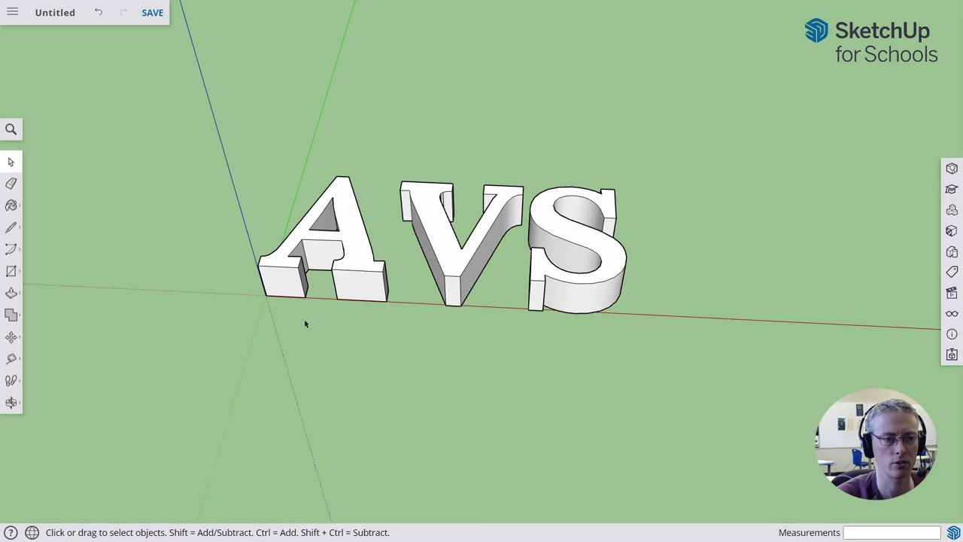
Rotate the A letter about -112° so it leans at an angle.
left_click(349, 241)
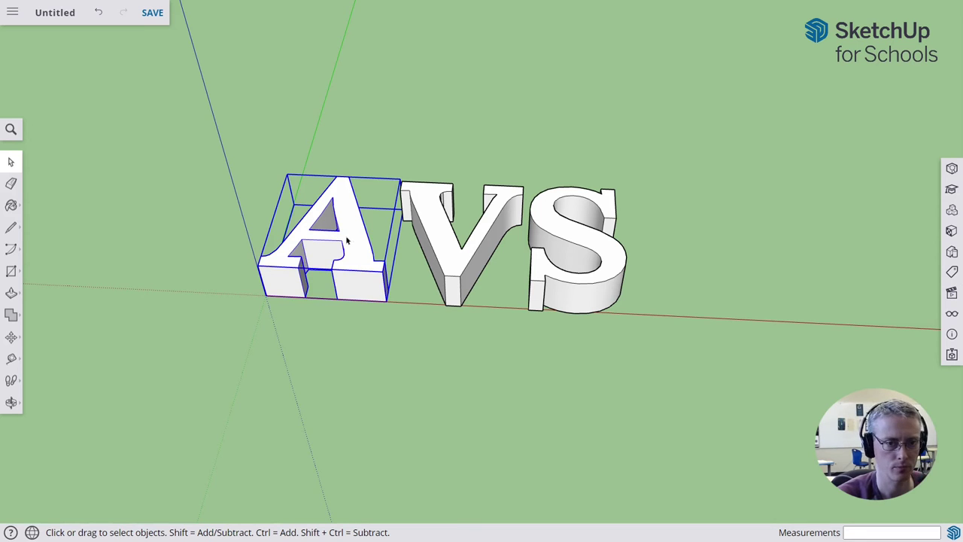
key("m")
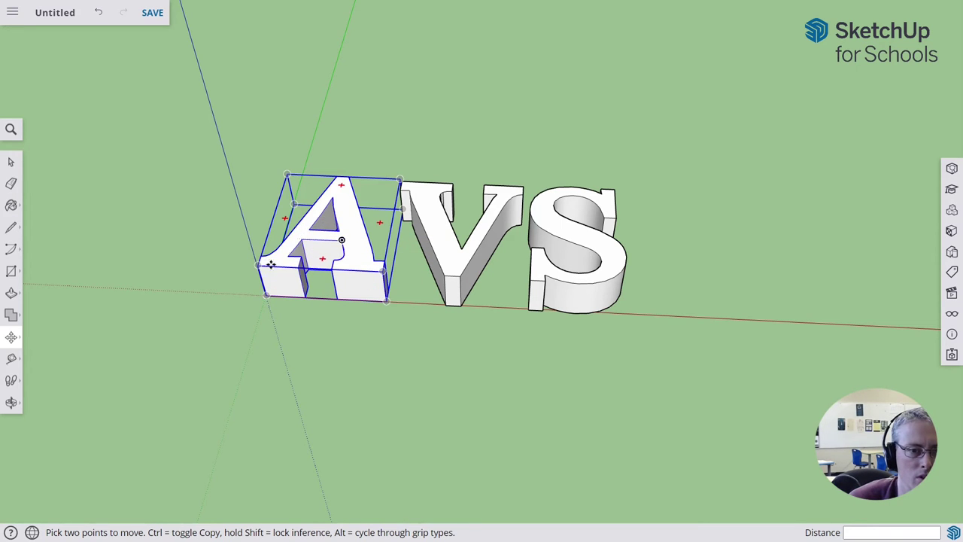
key("q")
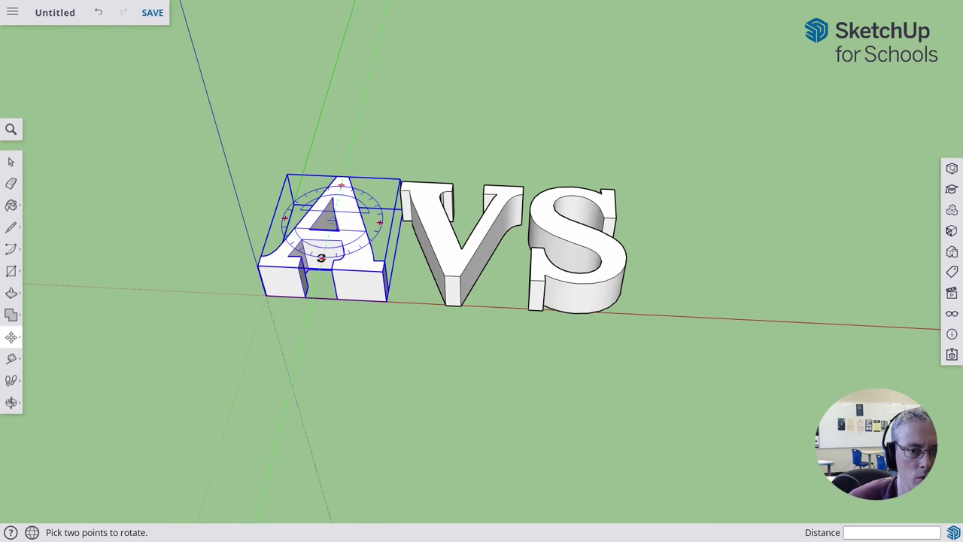
left_click(321, 259)
left_click(329, 258)
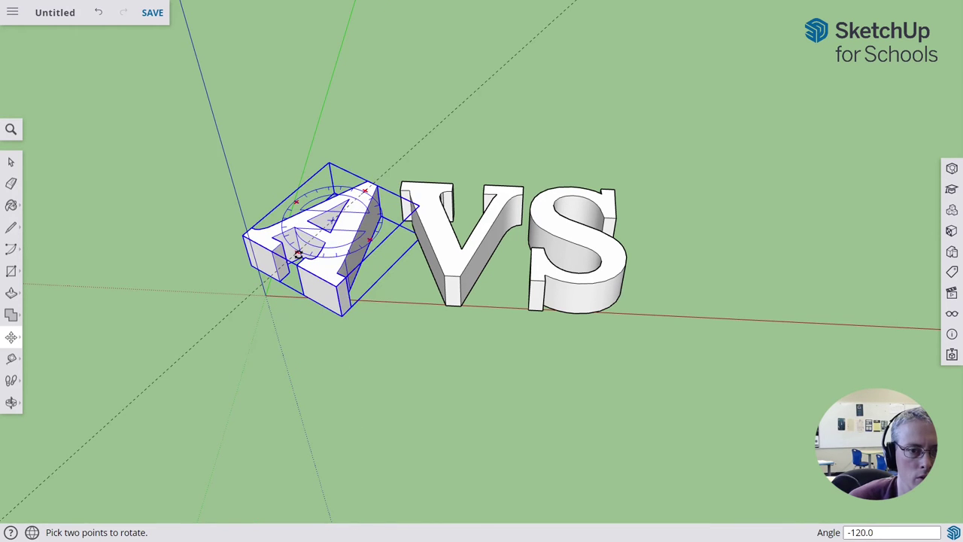
left_click(214, 356)
key("m")
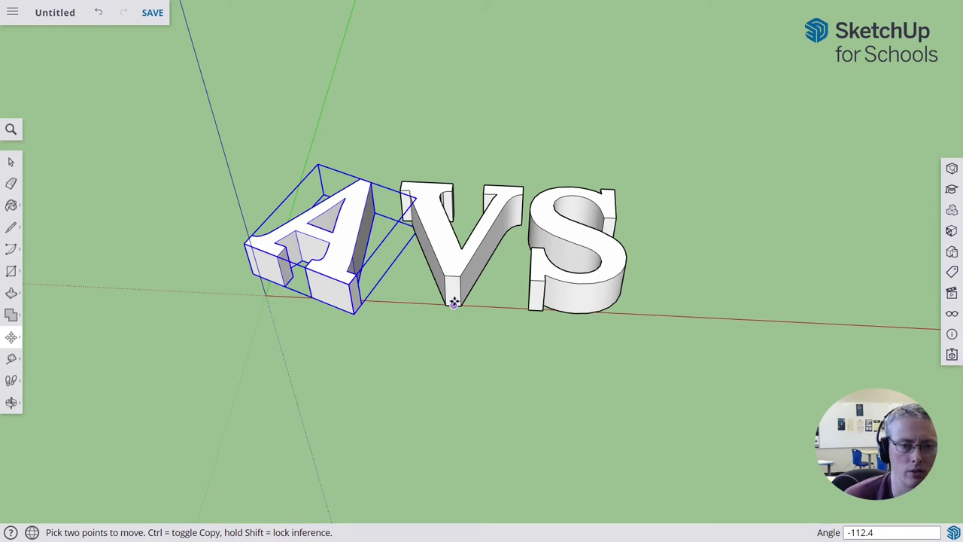
left_click(453, 265)
key("space")
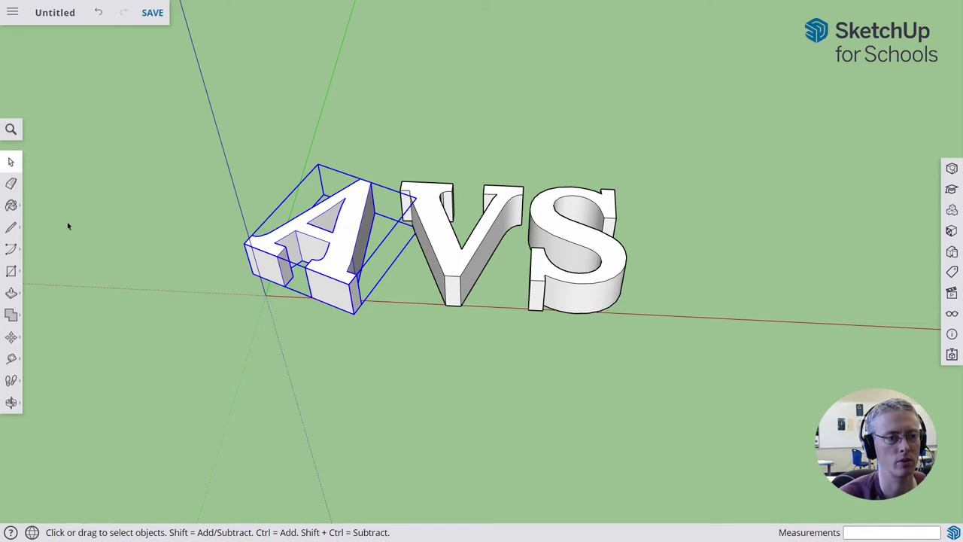
Rotate the V by -75° and move it 14.24 mm left along the red axis.
left_click(442, 252)
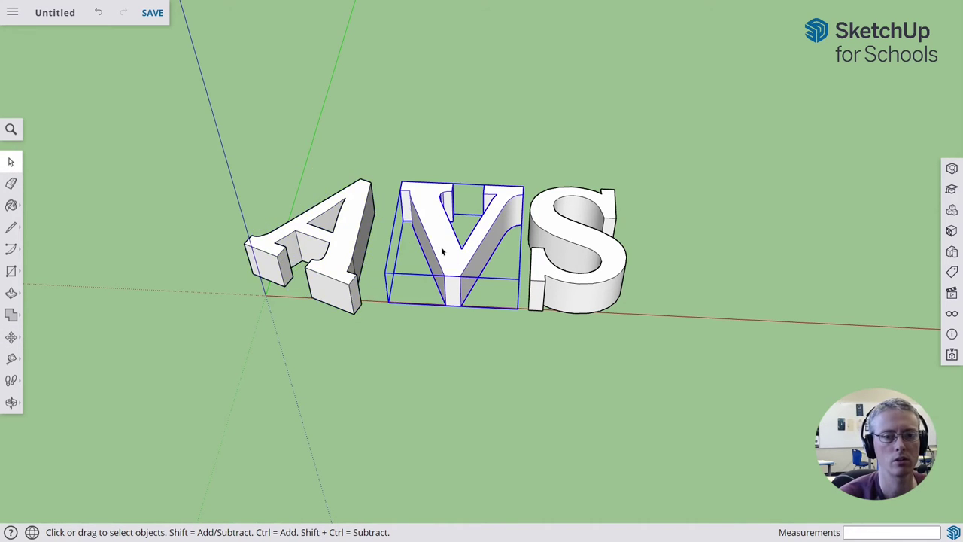
left_click(11, 337)
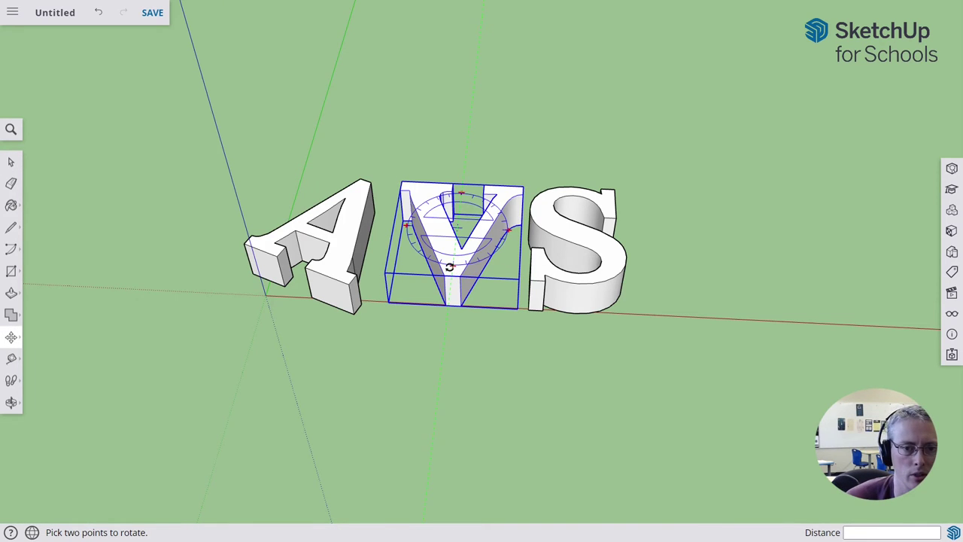
left_click(449, 267)
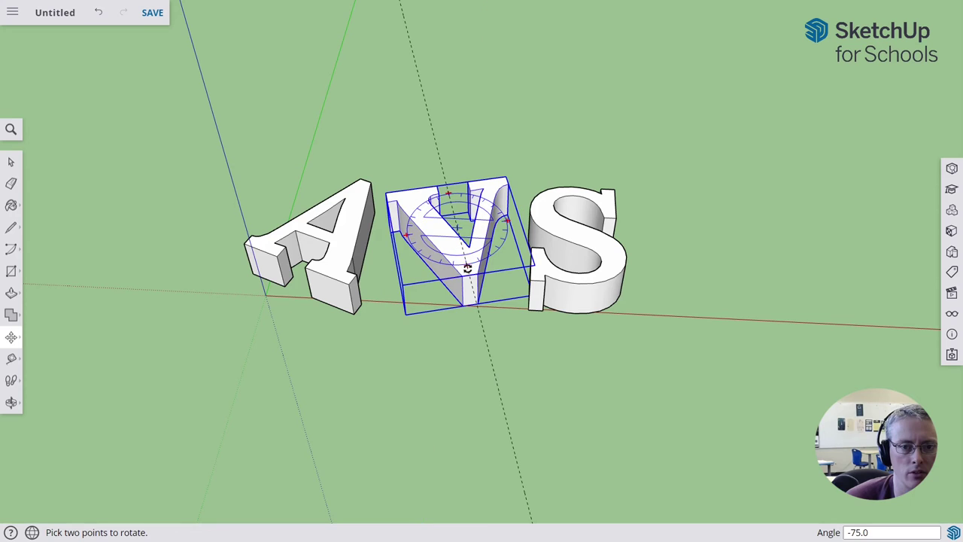
left_click(467, 267)
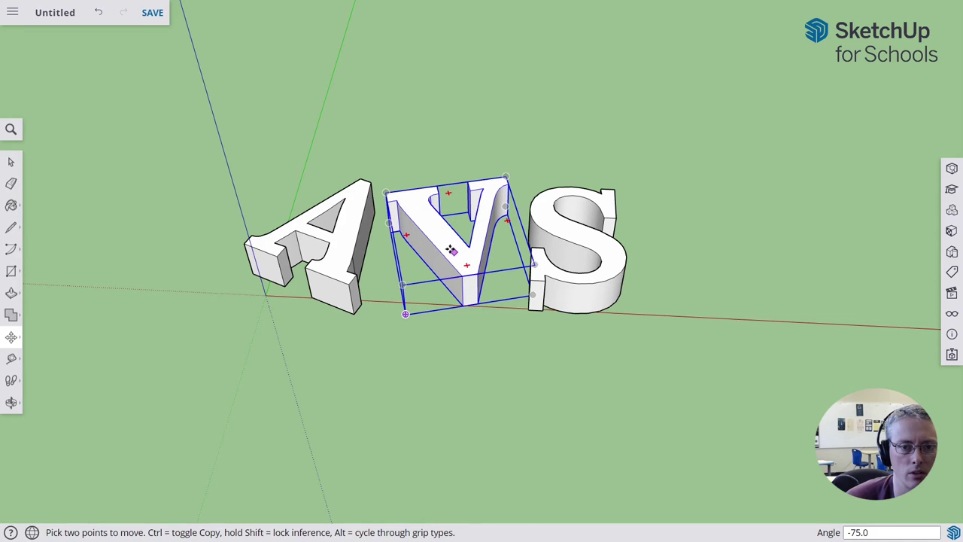
left_click(449, 247)
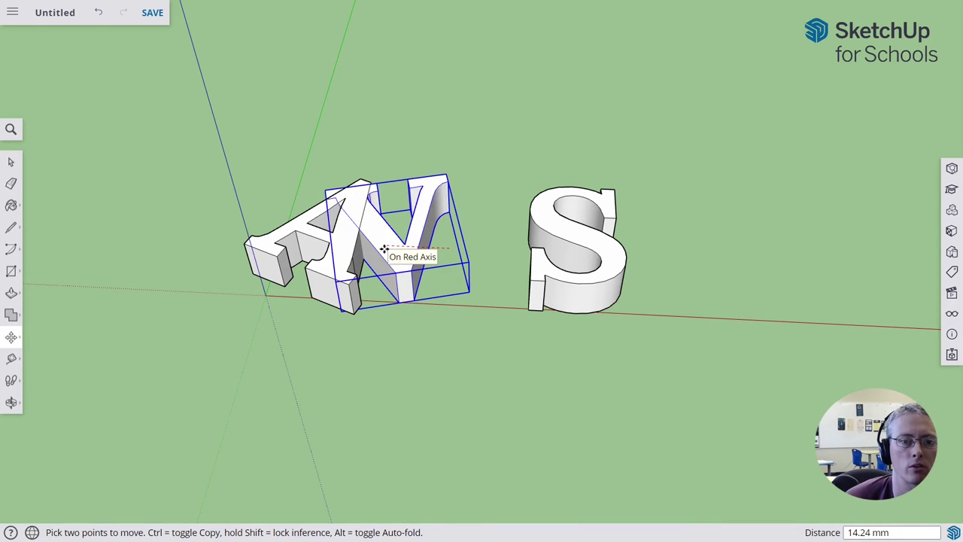
left_click(384, 249)
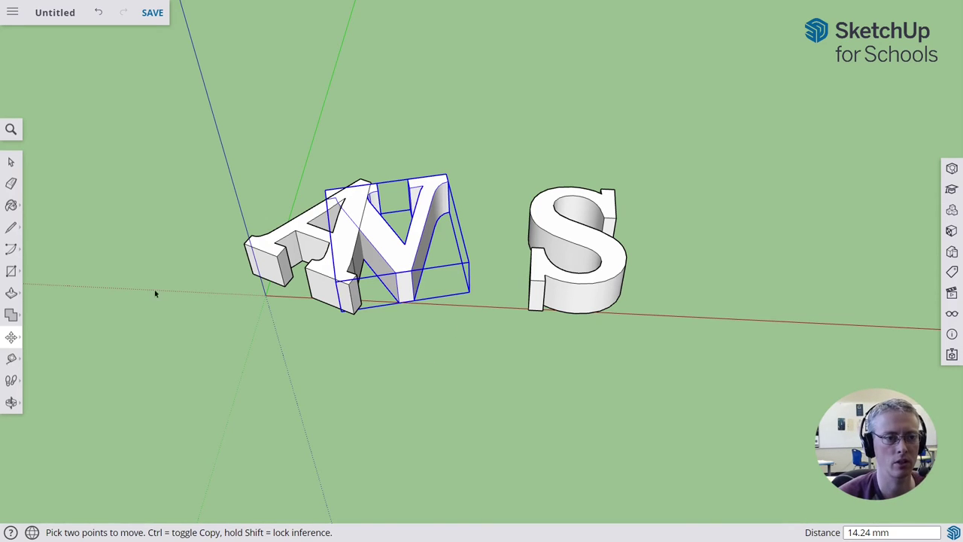
key("space")
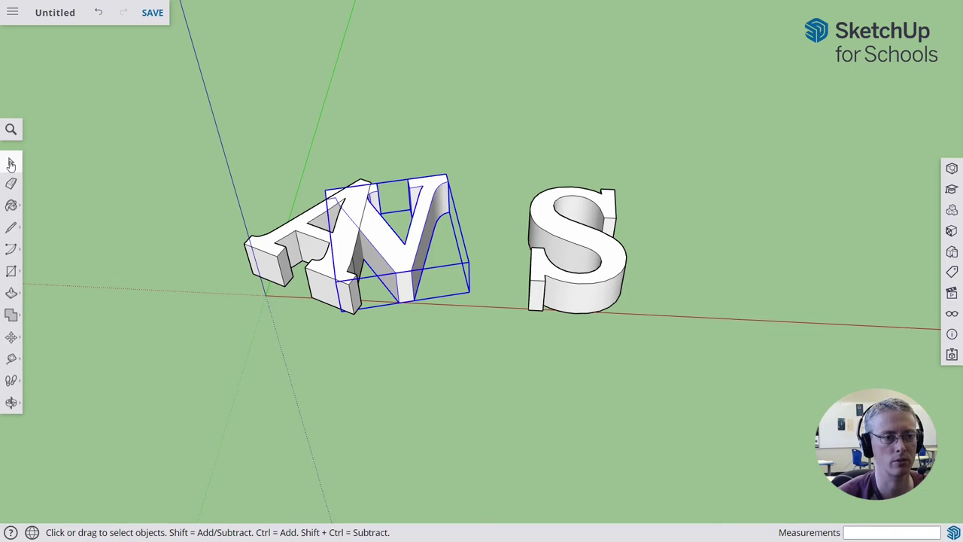
left_click(610, 276)
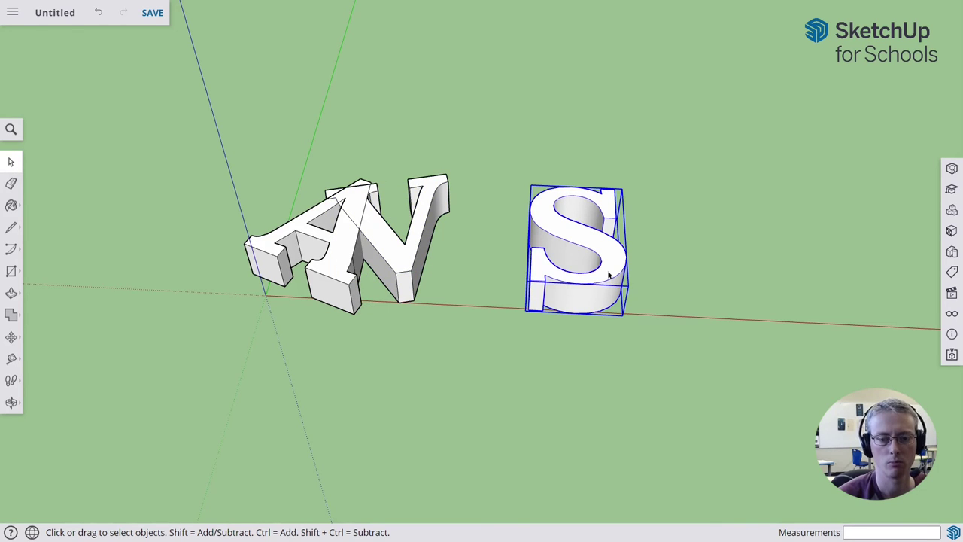
Move the S about 23.73 mm left along the red axis against the V.
left_click(11, 338)
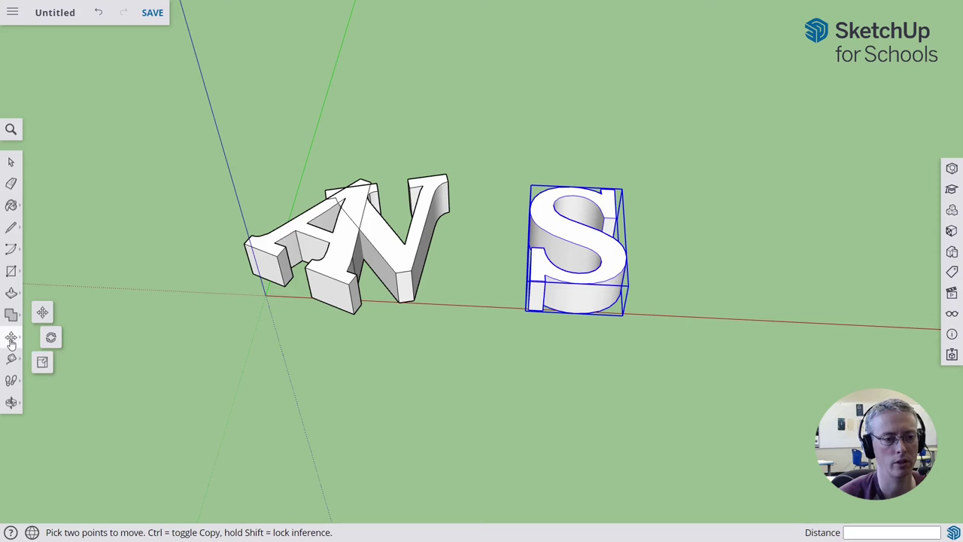
left_click(43, 315)
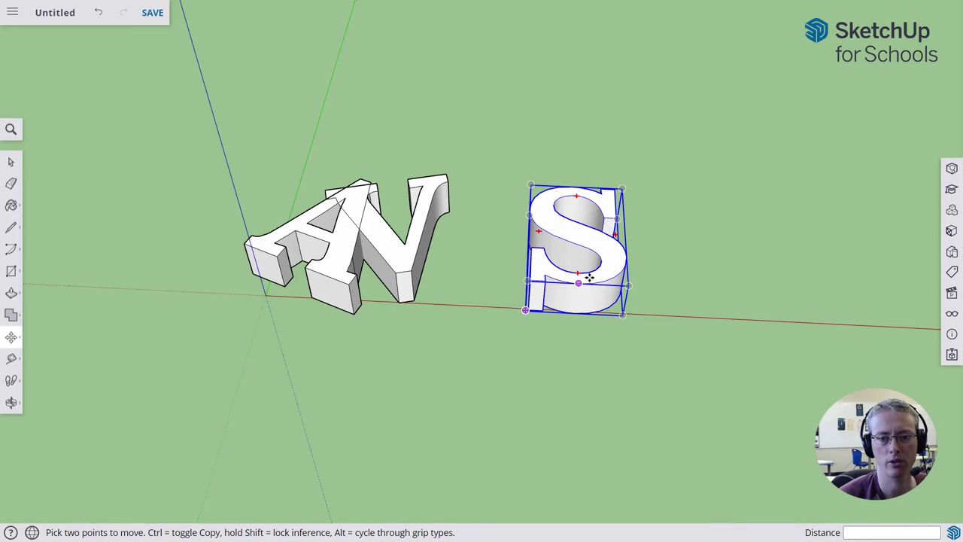
left_click(612, 263)
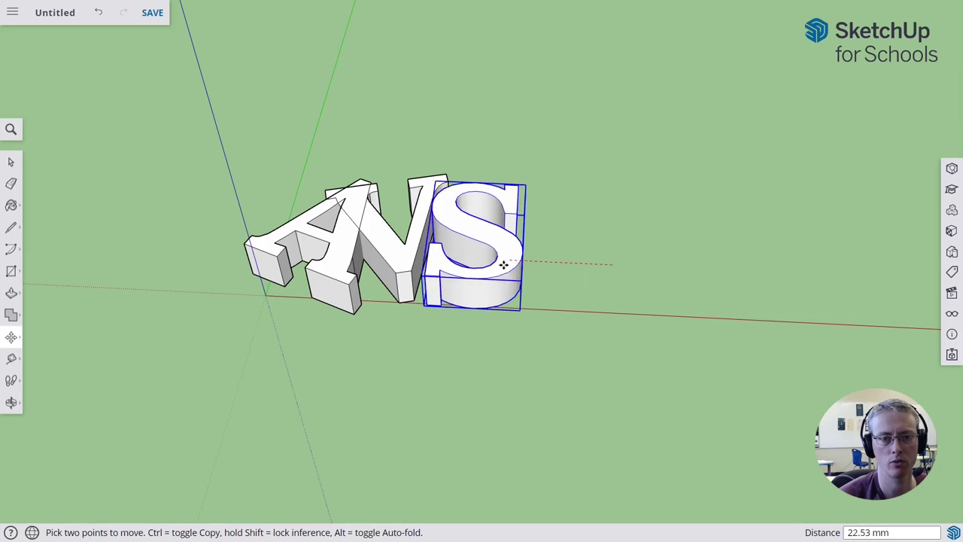
left_click(501, 265)
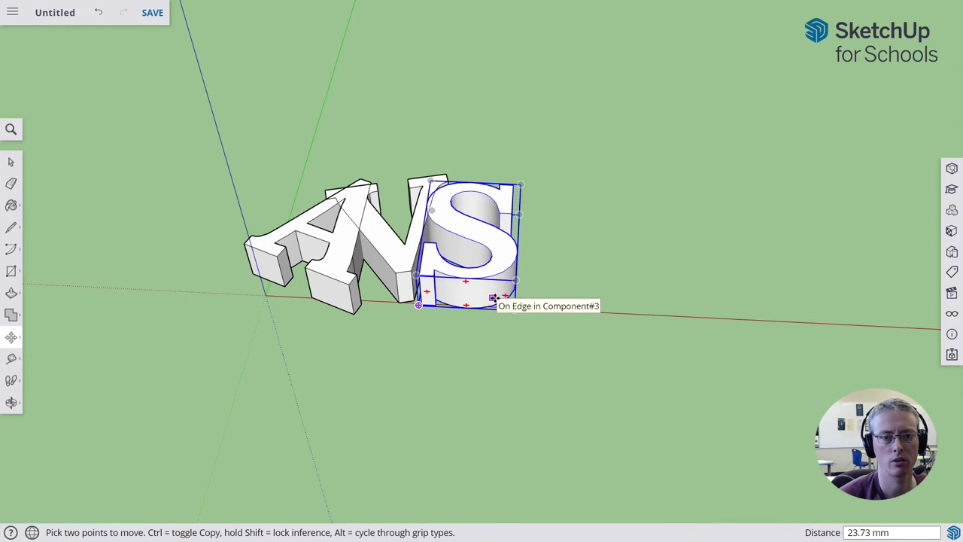
Rotate the S by 10.8 degrees with the rotate grip.
left_click(508, 229)
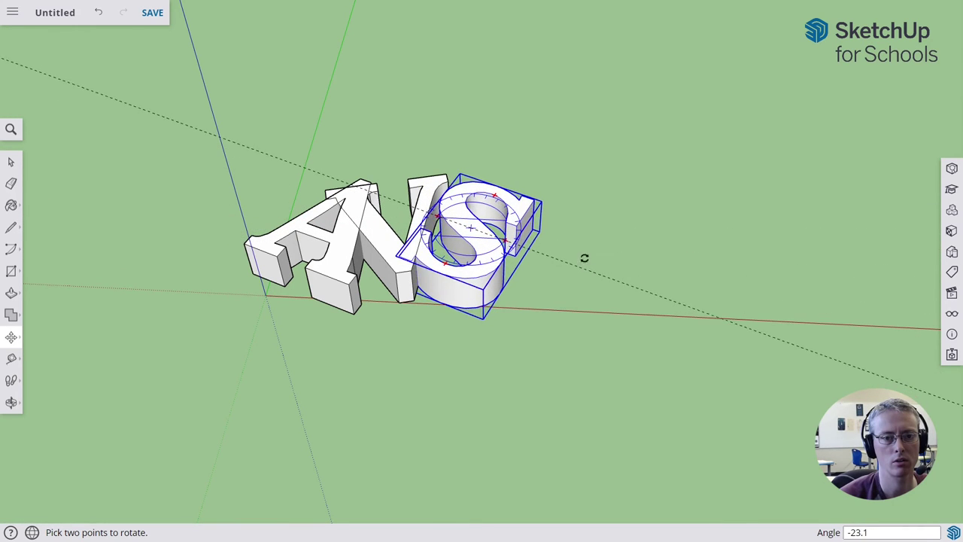
left_click(601, 216)
key("m")
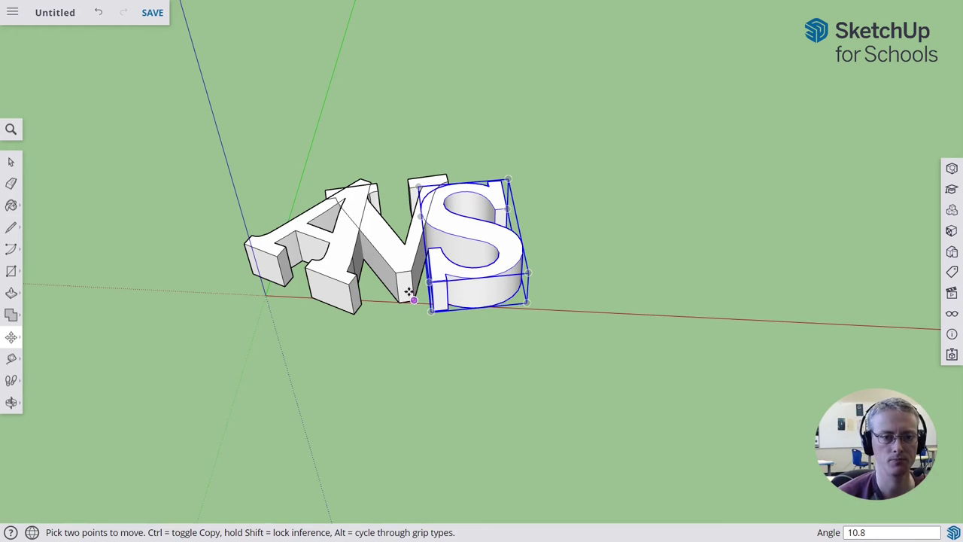
Select the letter A and scale it to 1.28 along the blue axis with its top grip.
key("space")
left_click(343, 250)
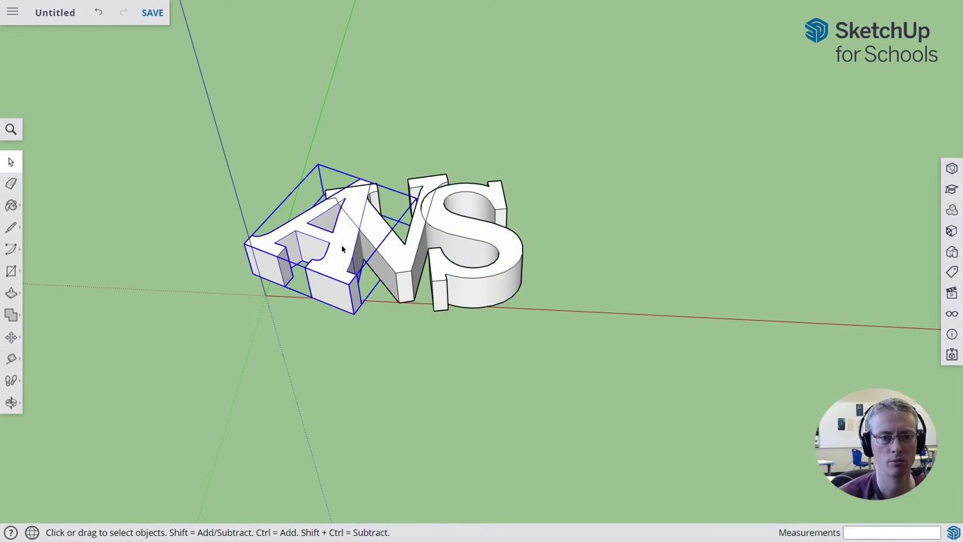
left_click(392, 250)
left_click(486, 239)
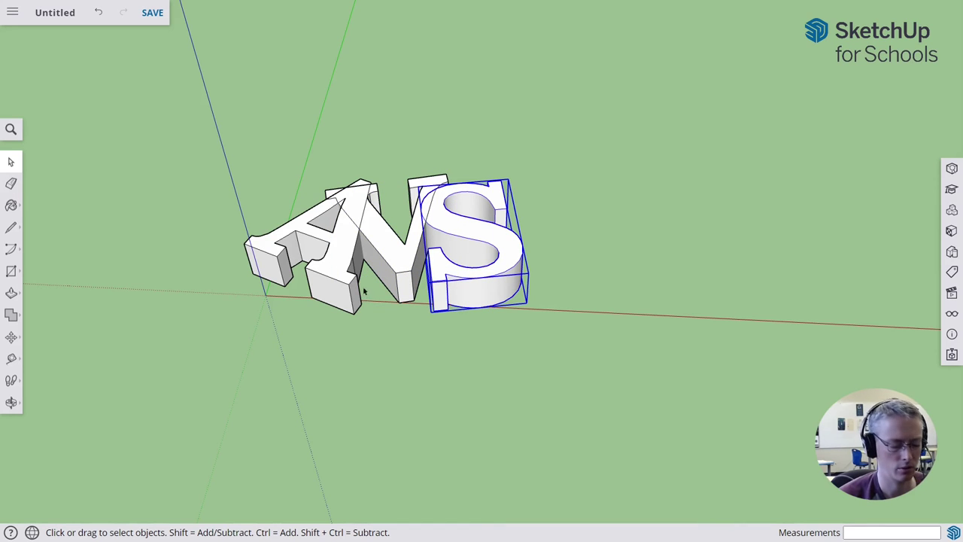
left_click(343, 250)
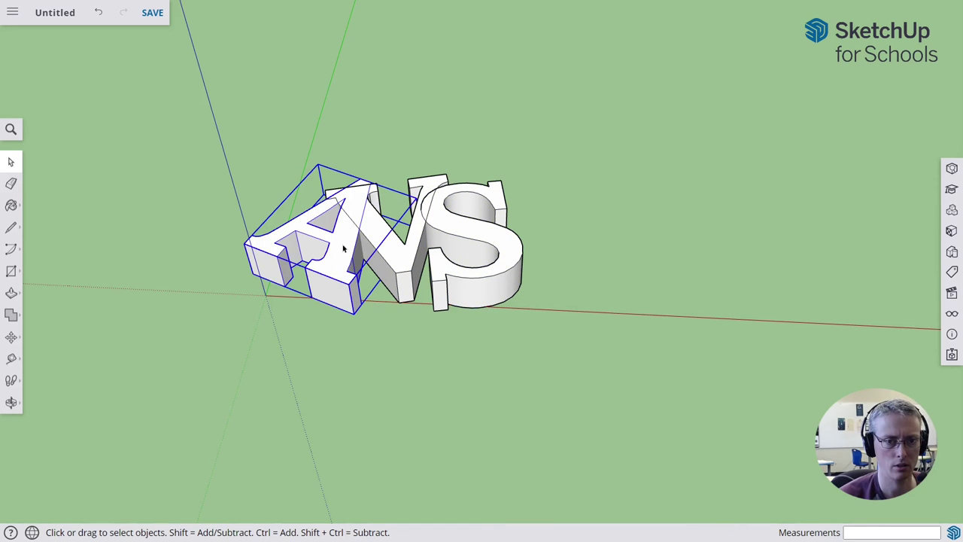
left_click(12, 340)
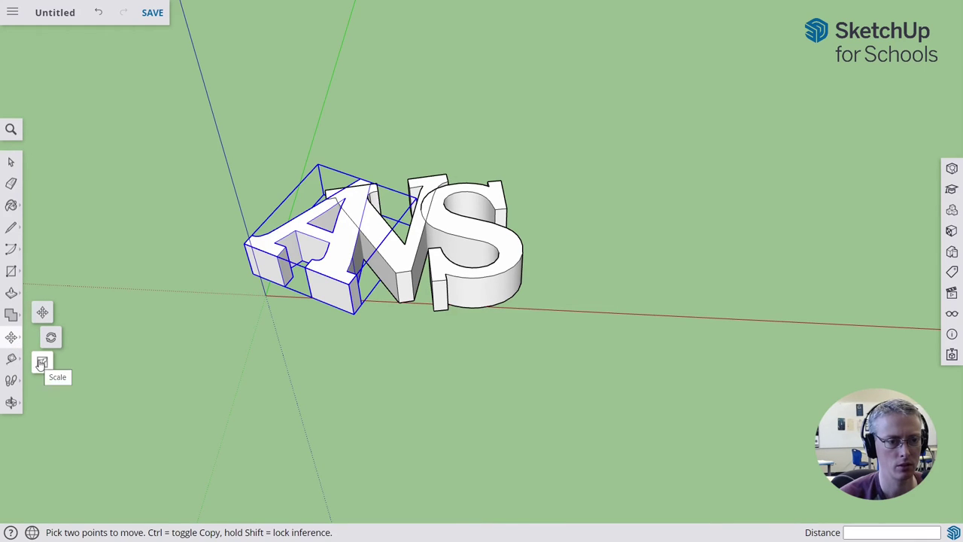
key("s")
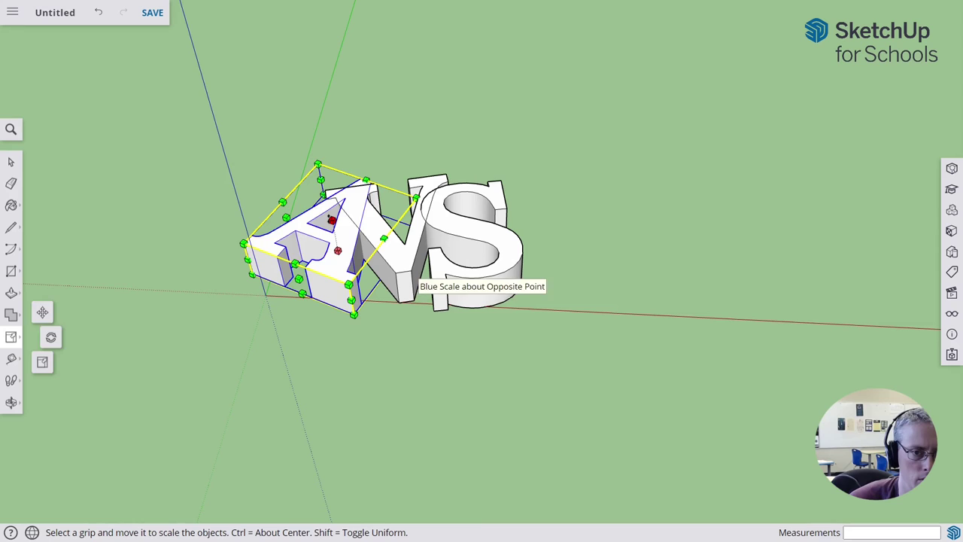
mouse_move(331, 222)
left_mouse_down()
mouse_move(330, 209)
mouse_move(335, 235)
mouse_move(327, 217)
left_mouse_up()
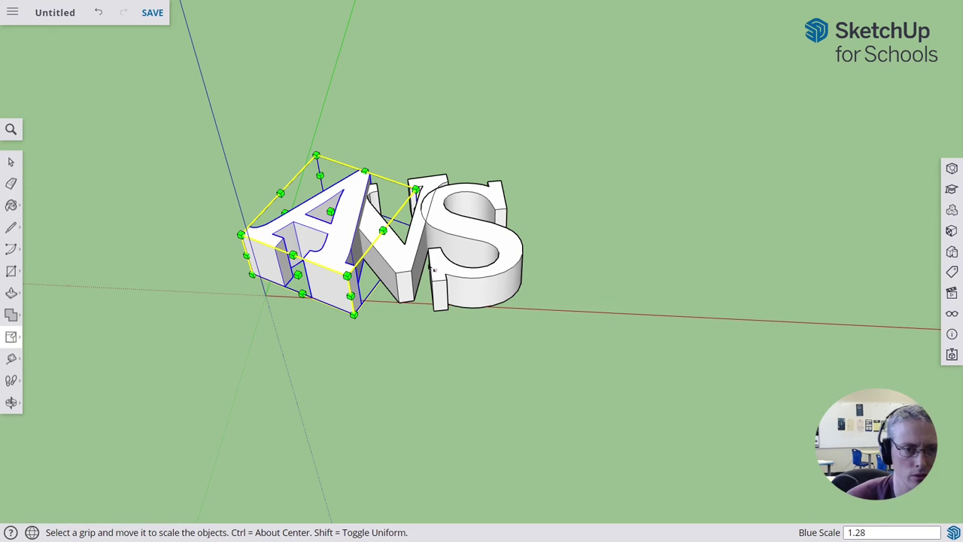
Select the S and stretch it taller along the blue axis with its top grip.
left_click(12, 163)
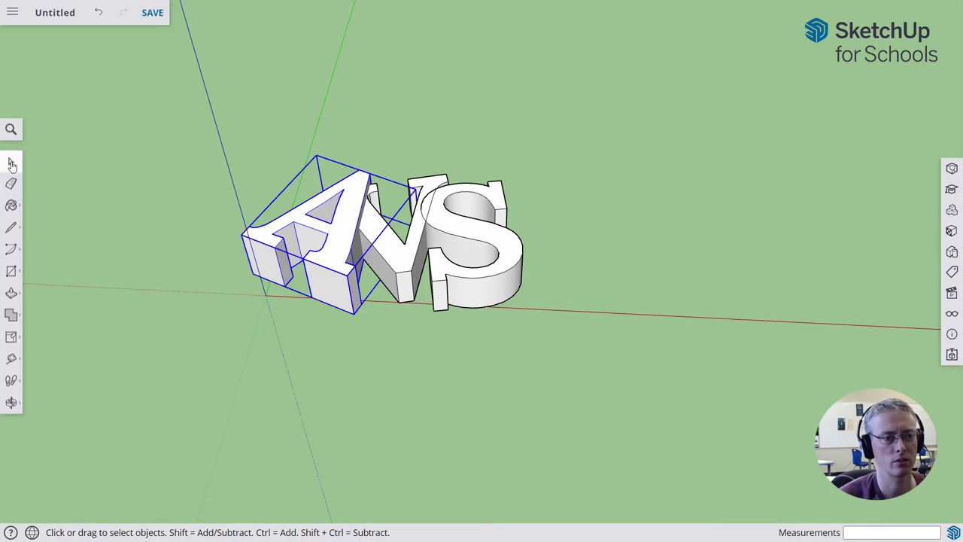
left_click(503, 260)
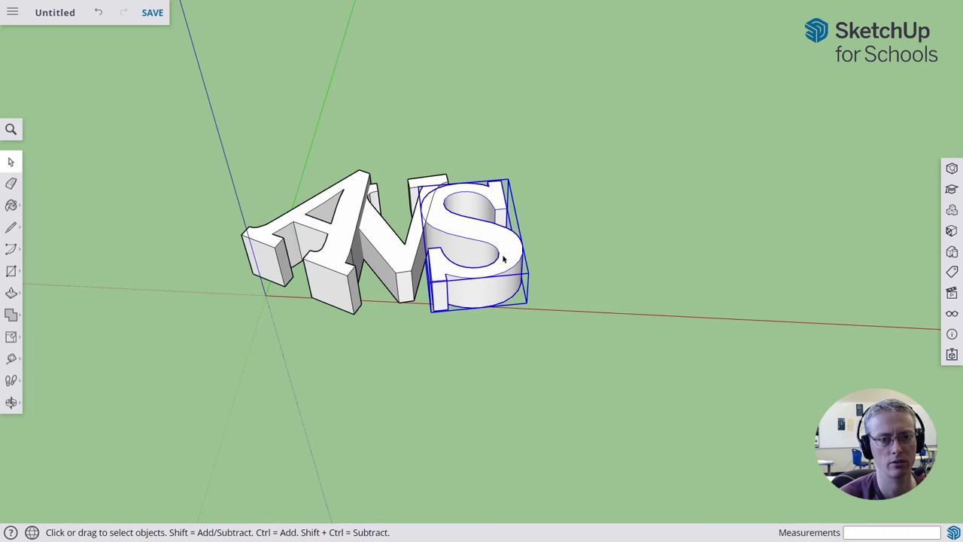
key("s")
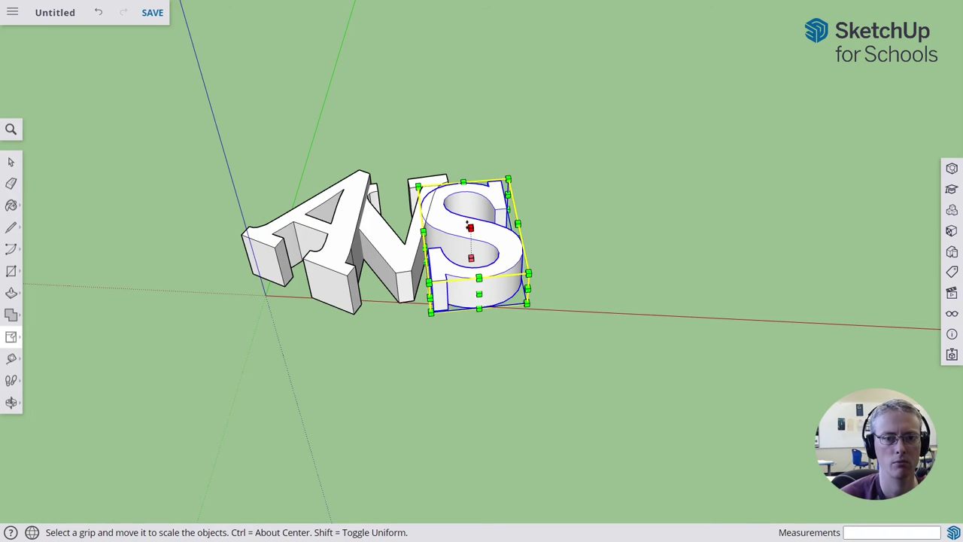
left_click_drag(468, 218, 469, 197)
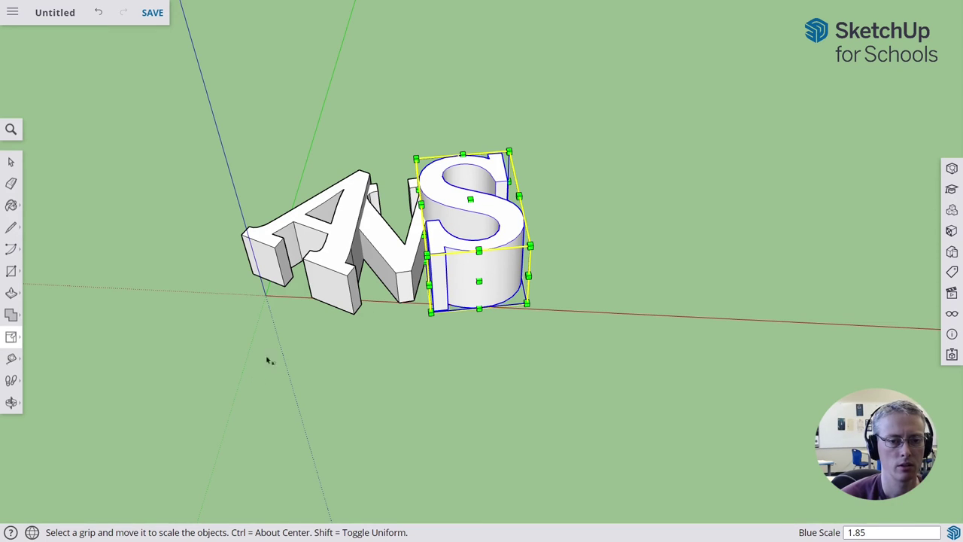
left_click(11, 162)
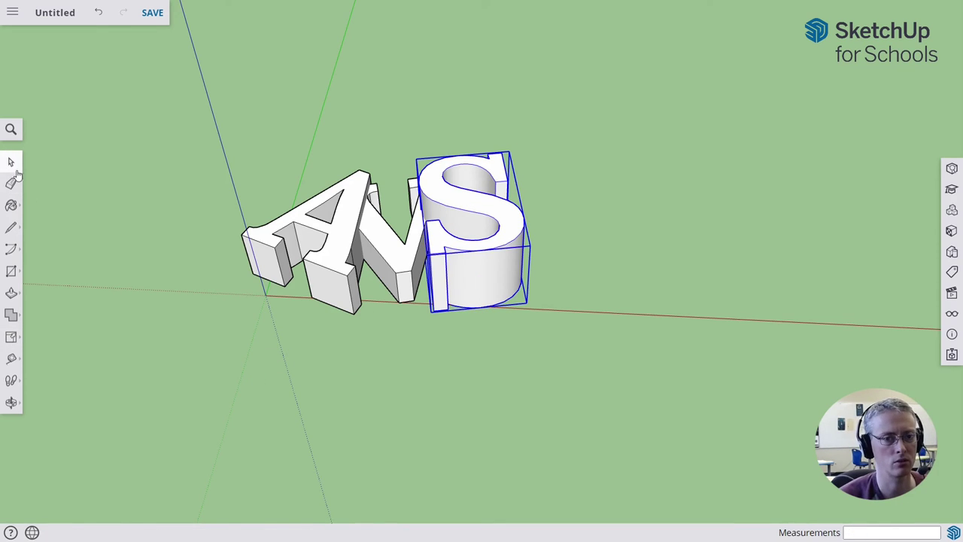
left_click(277, 350)
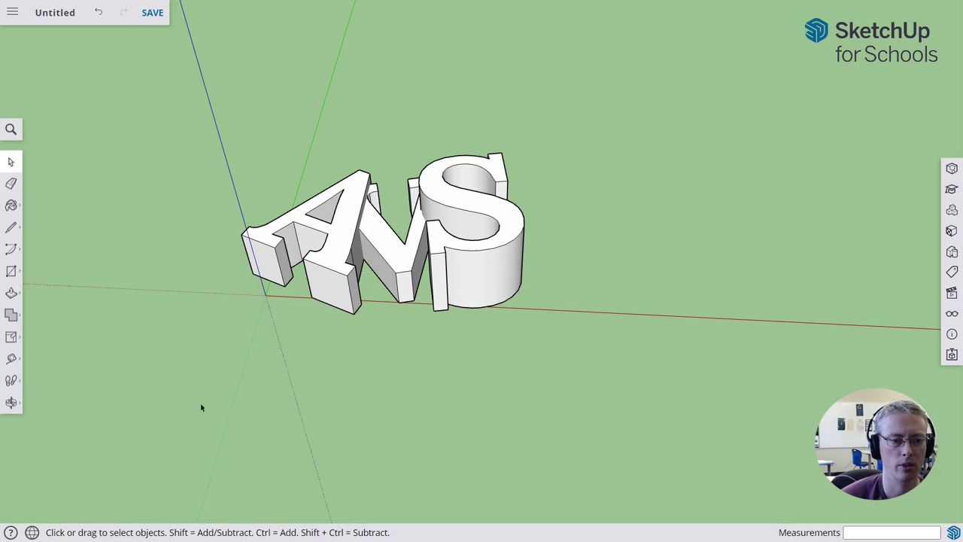
From a low side view, readjust the S's blue-axis scale to 0.83.
middle_click_drag(200, 407, 445, 256)
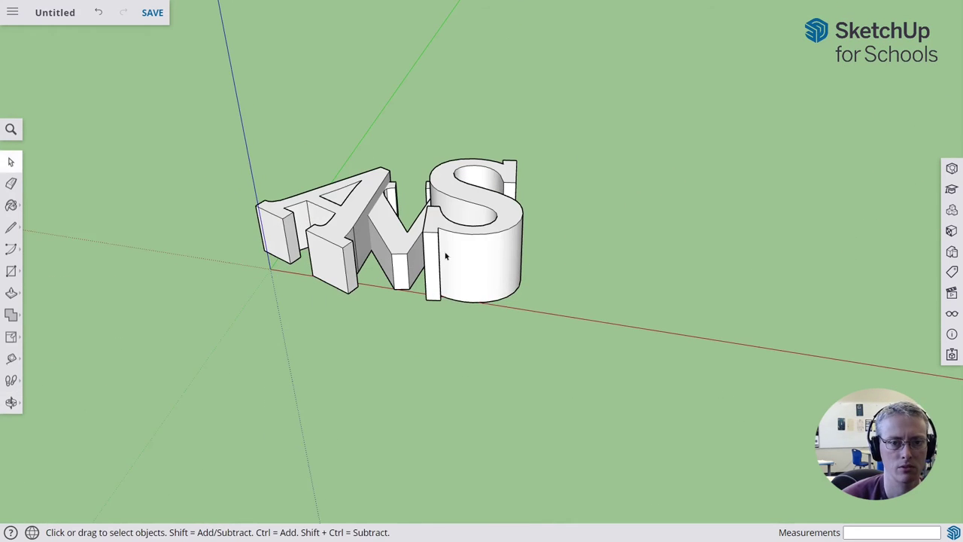
left_click(494, 199)
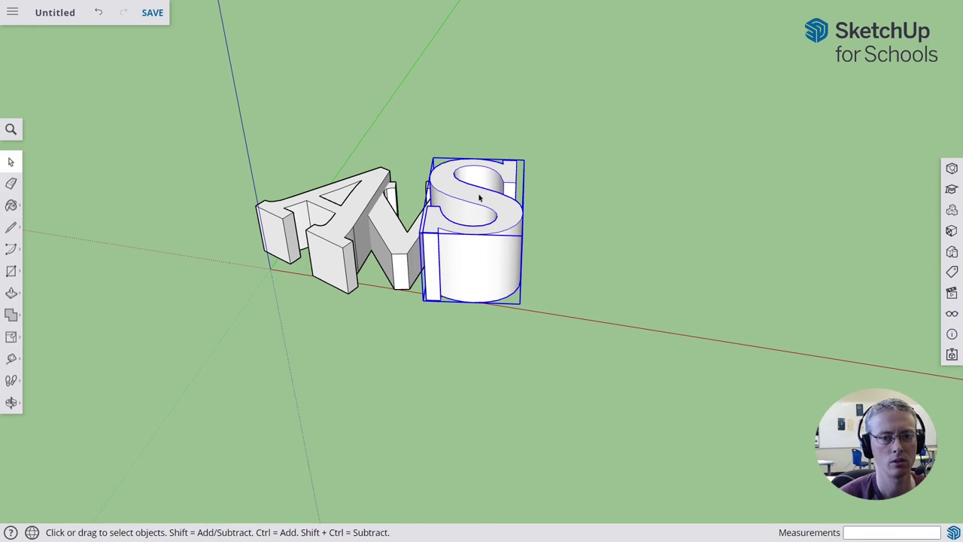
key("s")
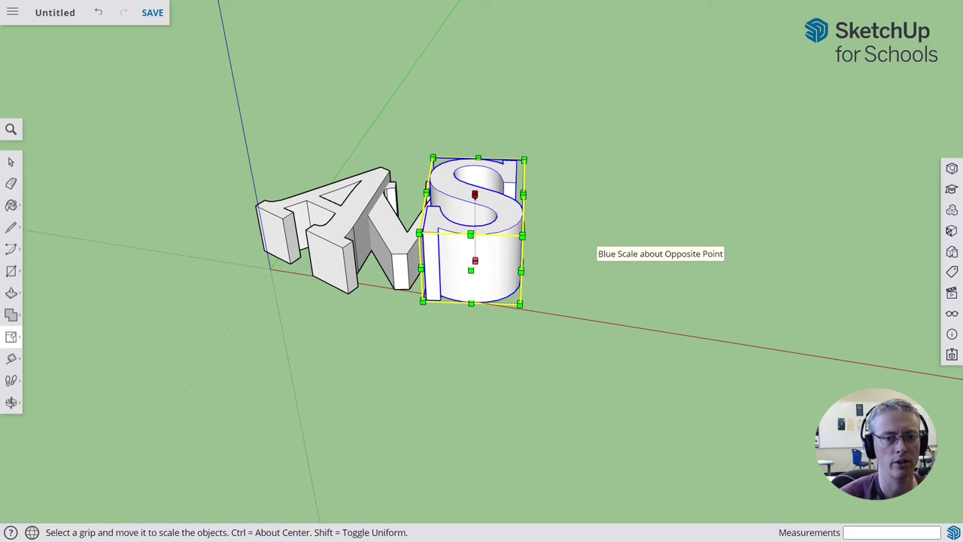
middle_click_drag(202, 316, 404, 356)
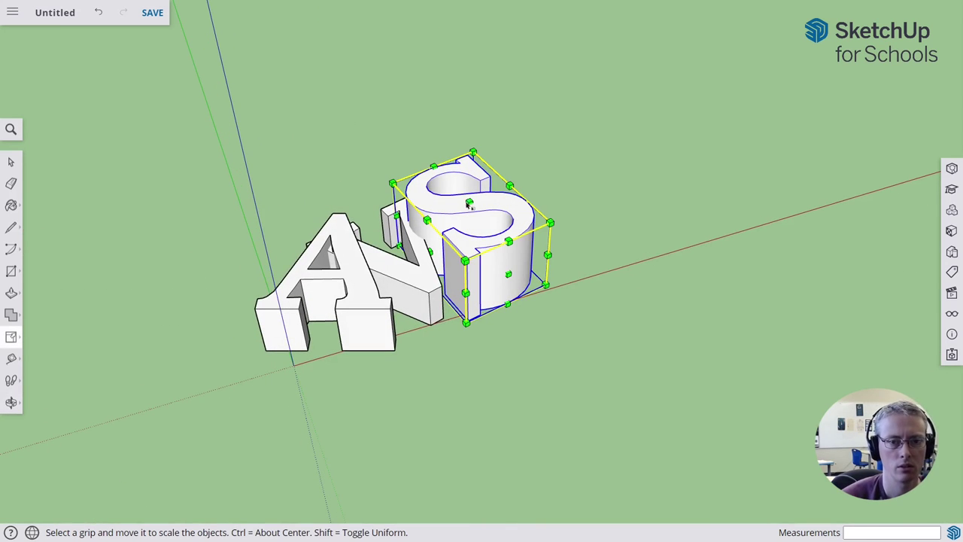
left_click_drag(469, 200, 467, 214)
middle_click_drag(516, 386, 384, 362)
key("space")
Orbit around the A and S, viewing from below and back to the front.
left_click(342, 358)
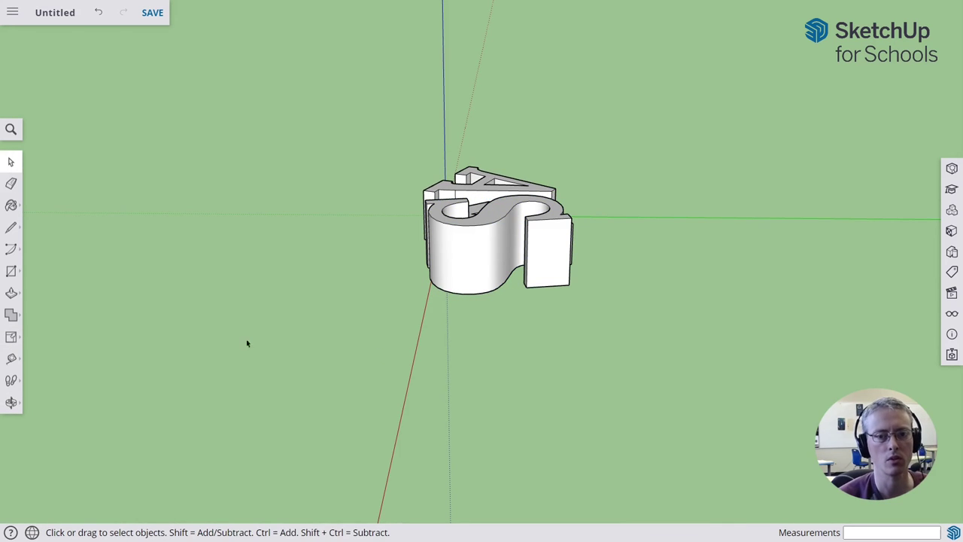
middle_click_drag(248, 342, 659, 368)
middle_click_drag(483, 377, 404, 438)
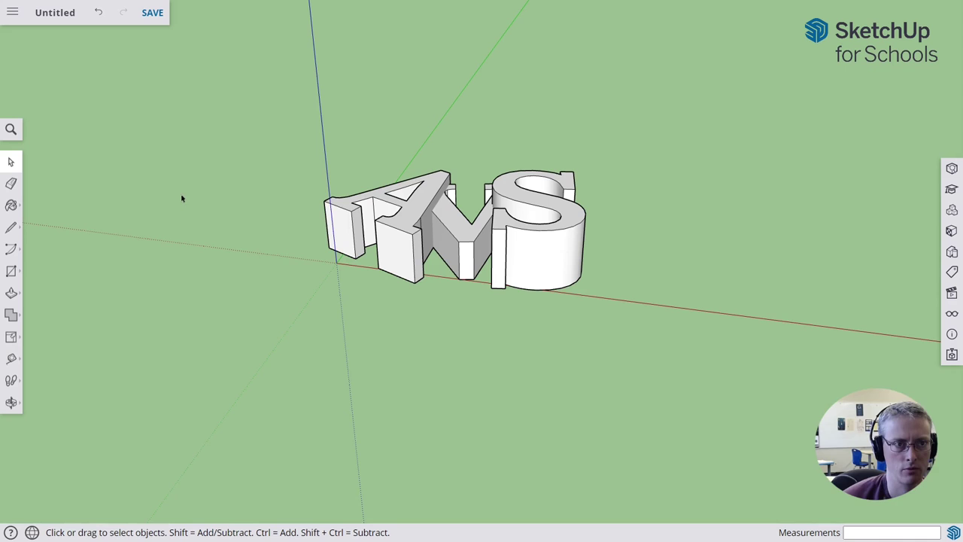
middle_click_drag(195, 121, 221, 222)
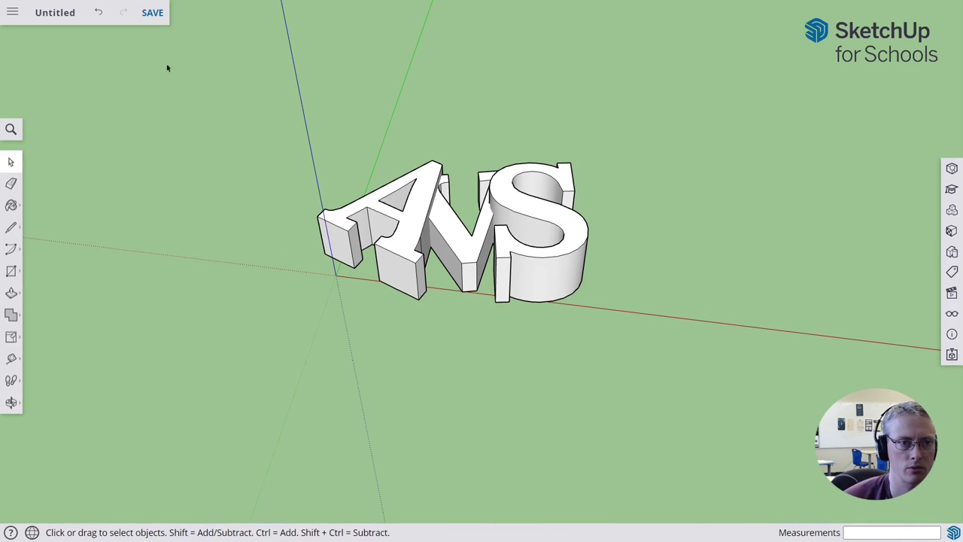
Replace 'Untitled' with the model name '3d word' and confirm.
left_click(152, 13)
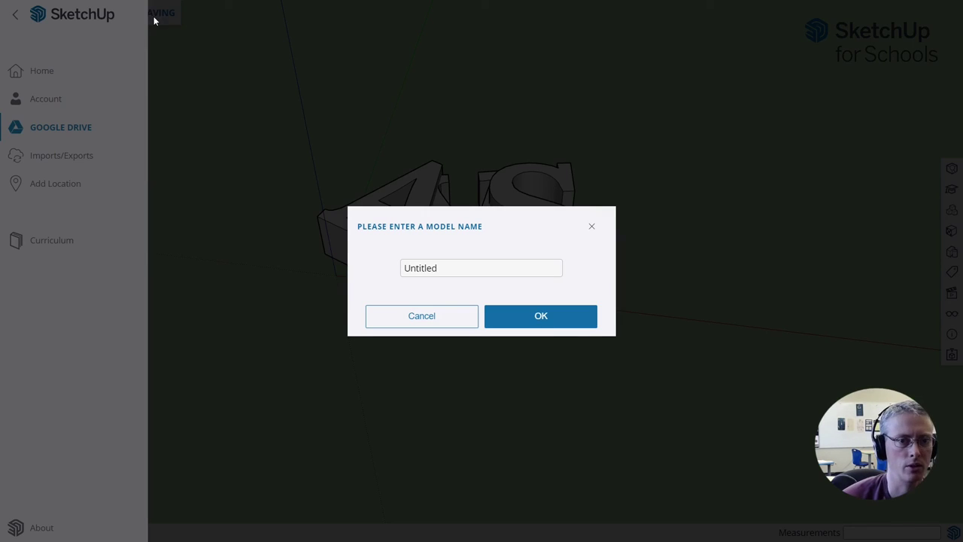
left_click_drag(476, 269, 394, 274)
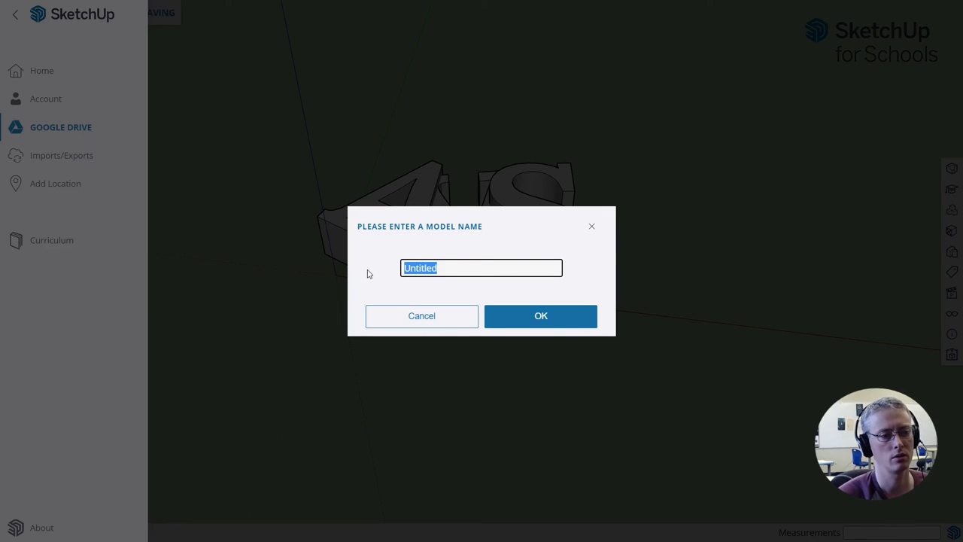
type("3d word")
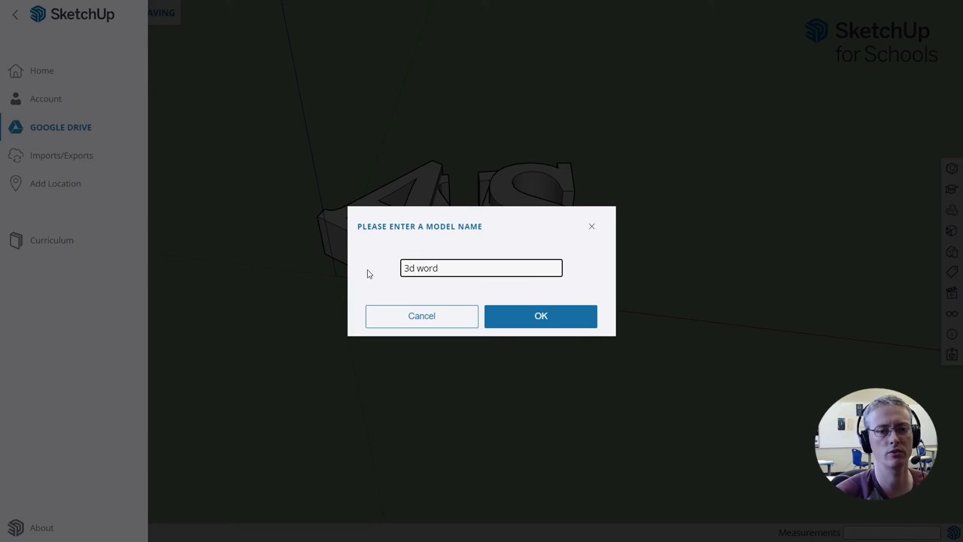
left_click(569, 324)
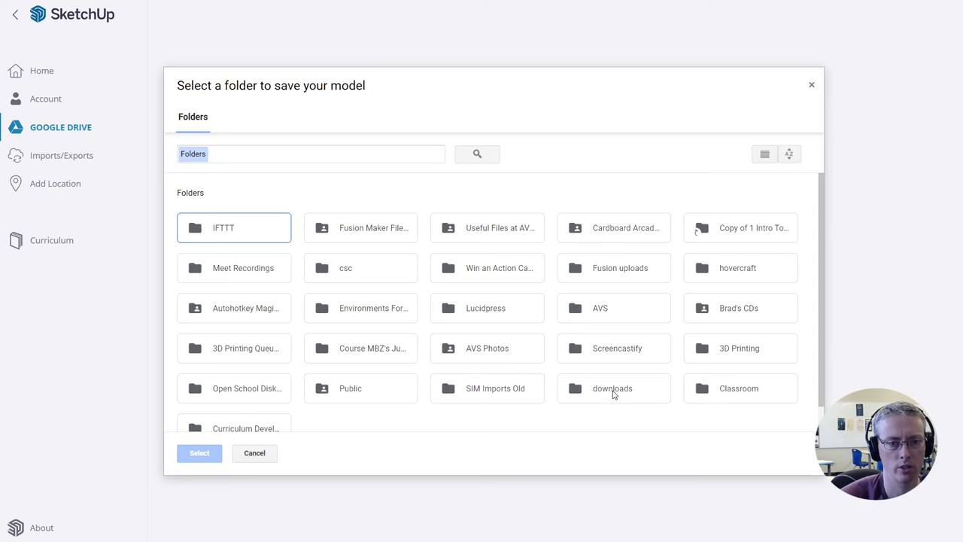
Choose the Google Drive downloads folder as the save location and accept the browser prompt.
left_click(614, 394)
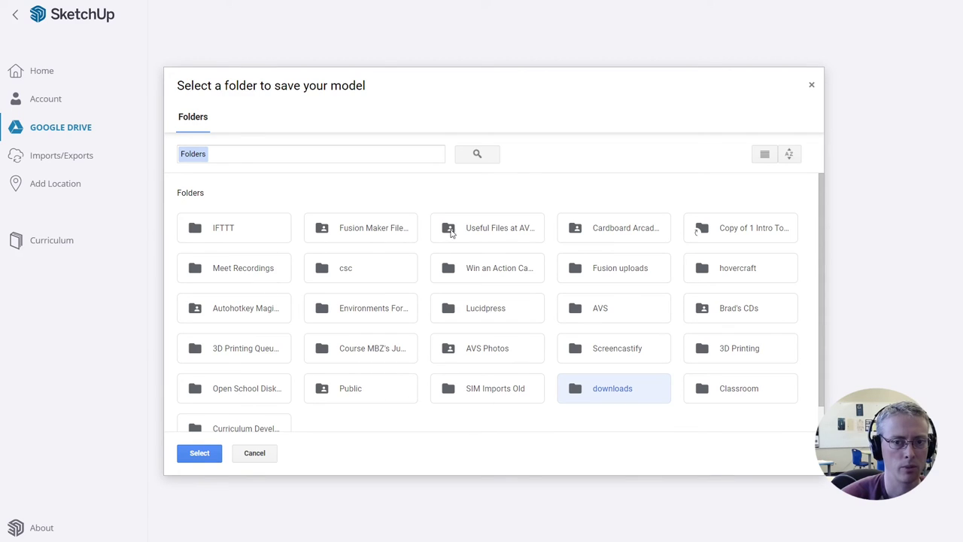
left_click(200, 454)
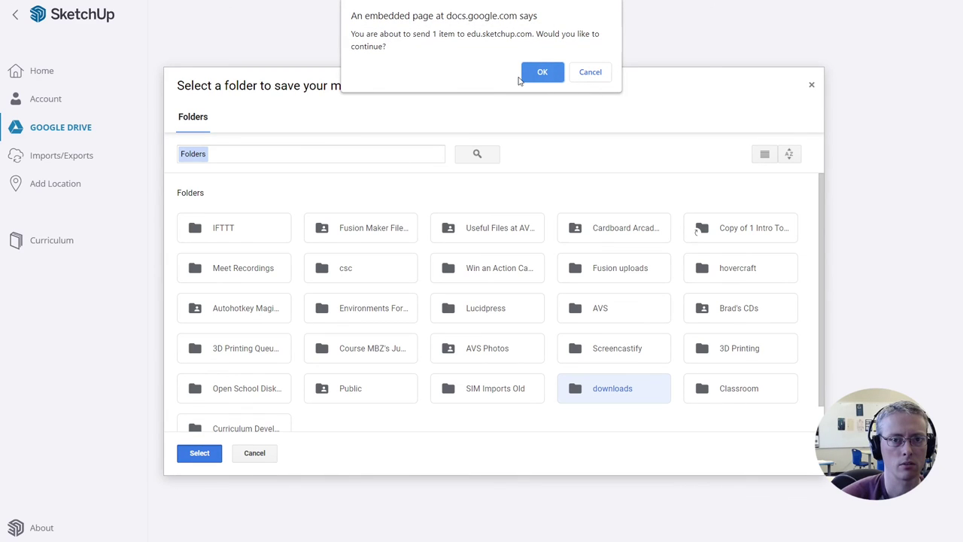
left_click(540, 72)
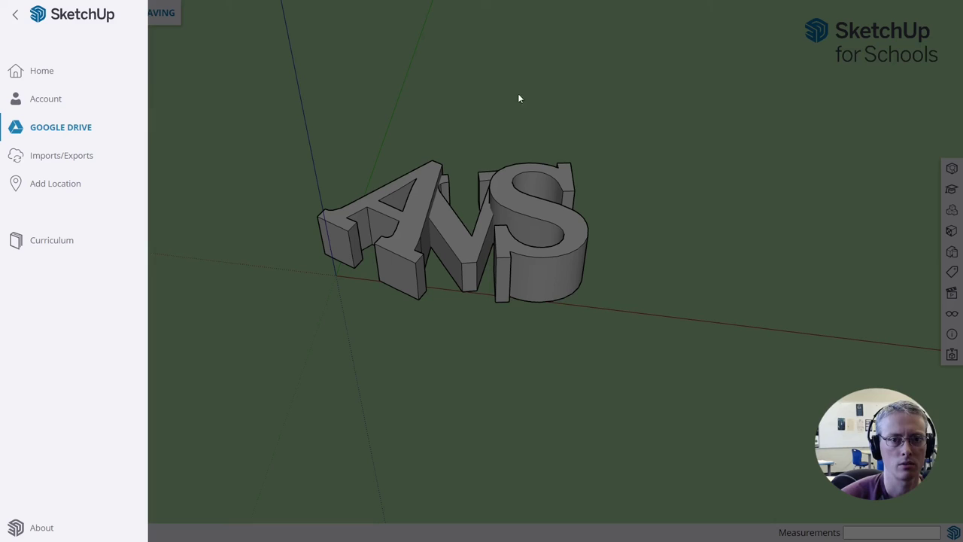
Close the side panel to return to the '3d word' model while it saves.
left_click(424, 207)
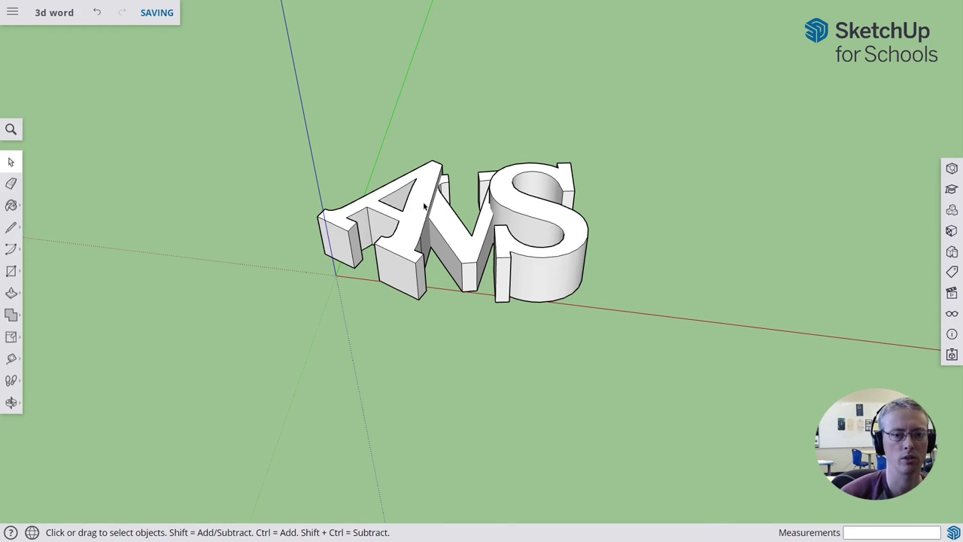